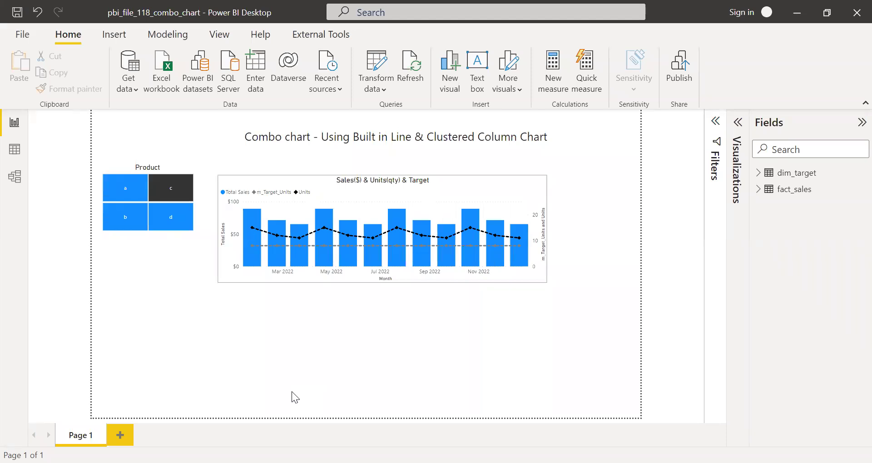
Expand the Visualizations pane and select the existing combo chart to inspect its fields.
{"action": "left_click", "coordinate": [738, 154]}
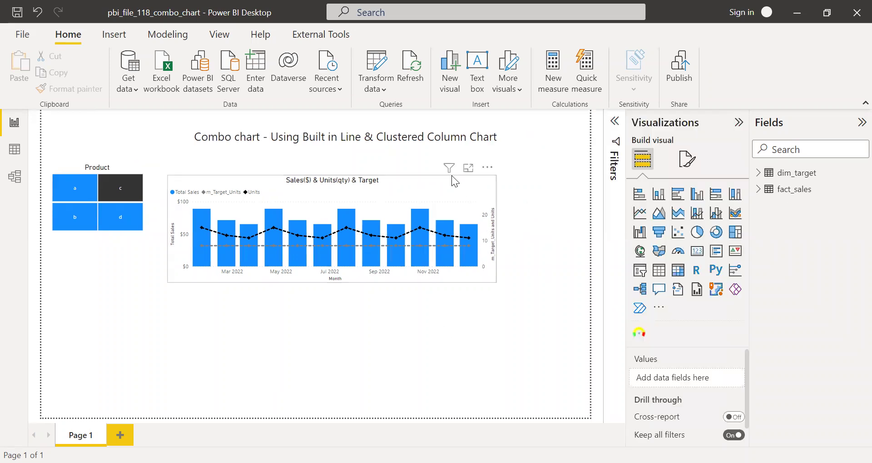
{"action": "left_click", "coordinate": [457, 181]}
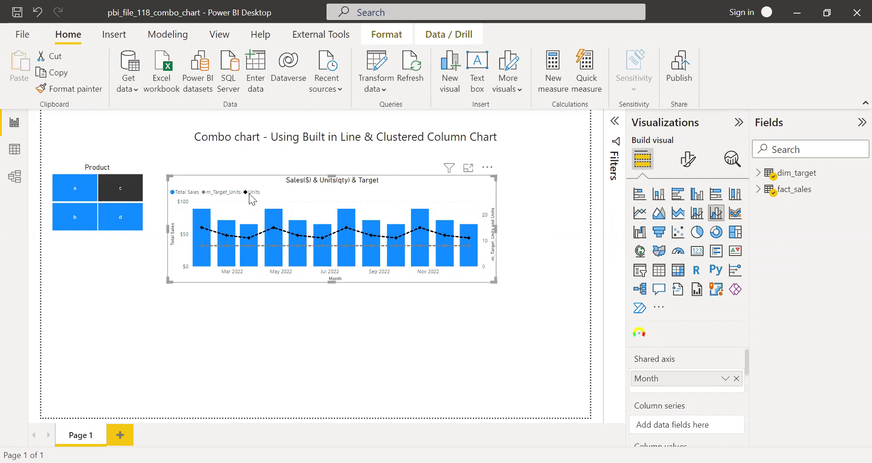
{"action": "left_click", "coordinate": [560, 216]}
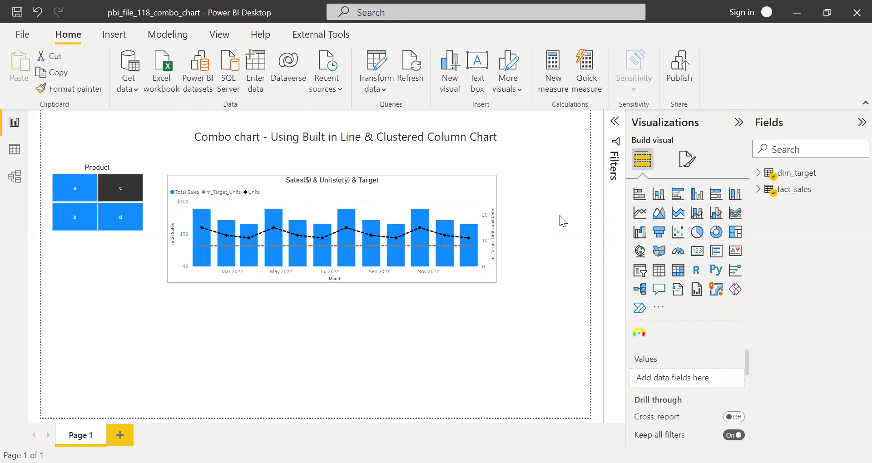
{"action": "left_click", "coordinate": [739, 123]}
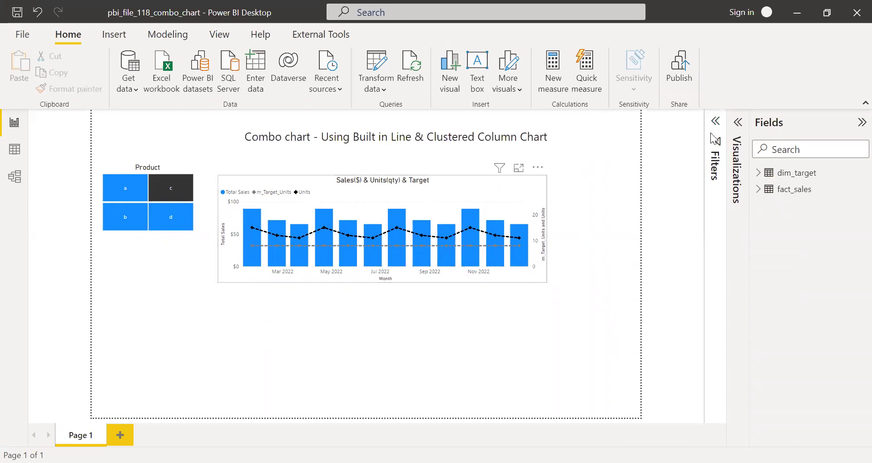
{"action": "left_click", "coordinate": [739, 122]}
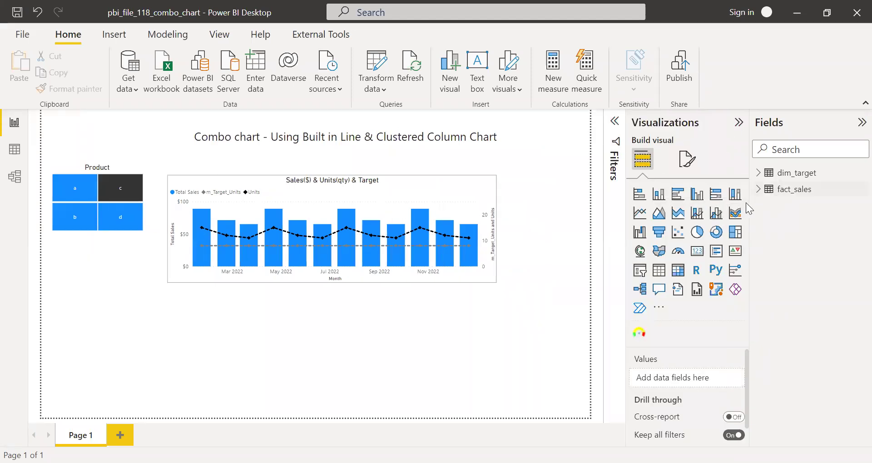
{"action": "left_click", "coordinate": [15, 179]}
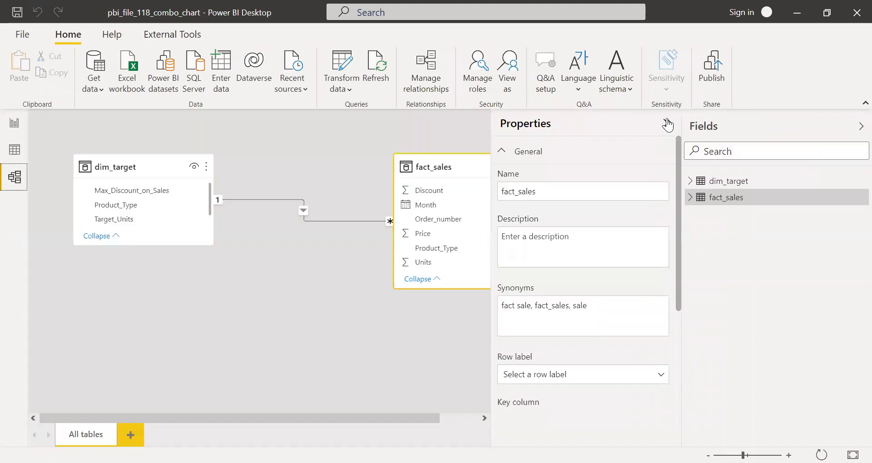
{"action": "left_click", "coordinate": [668, 122]}
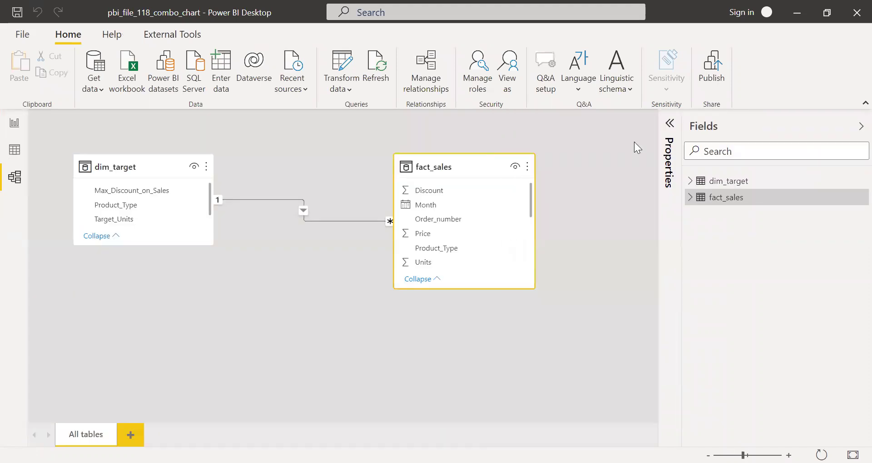
{"action": "left_click", "coordinate": [860, 127]}
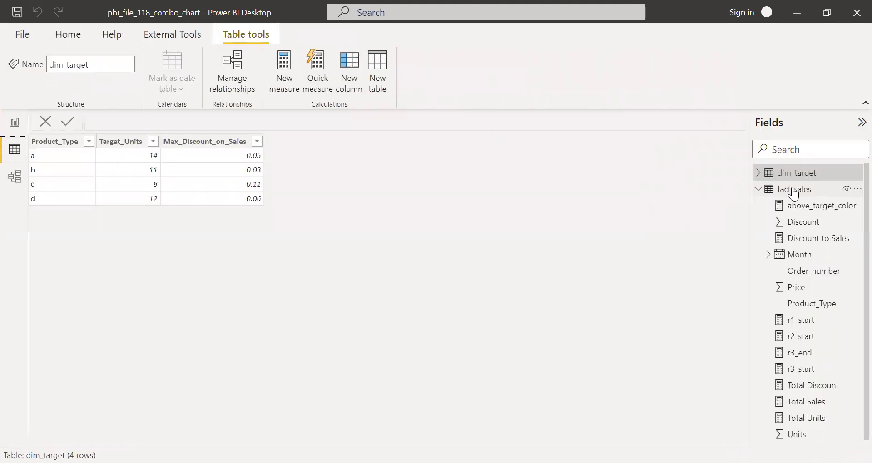
{"action": "left_click", "coordinate": [794, 193]}
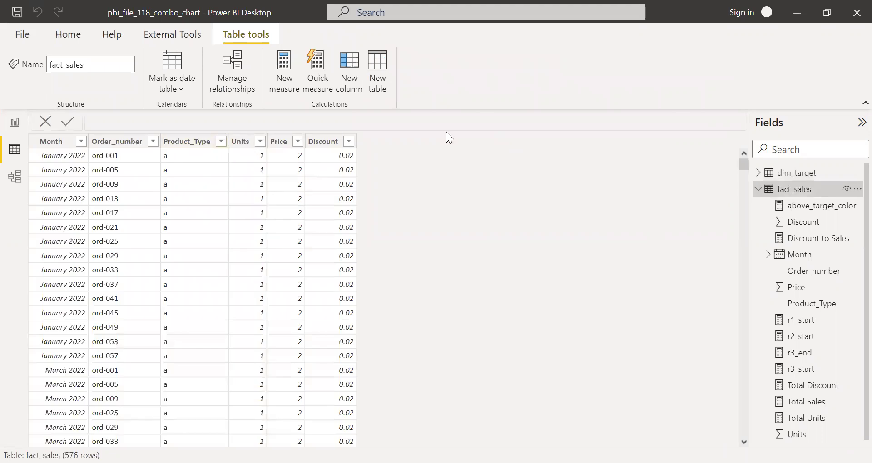
{"action": "left_click", "coordinate": [785, 175]}
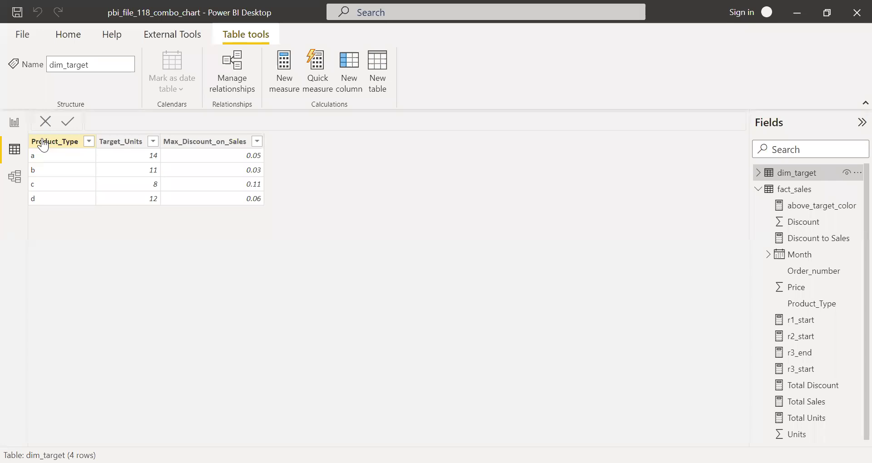
{"action": "left_click", "coordinate": [125, 144]}
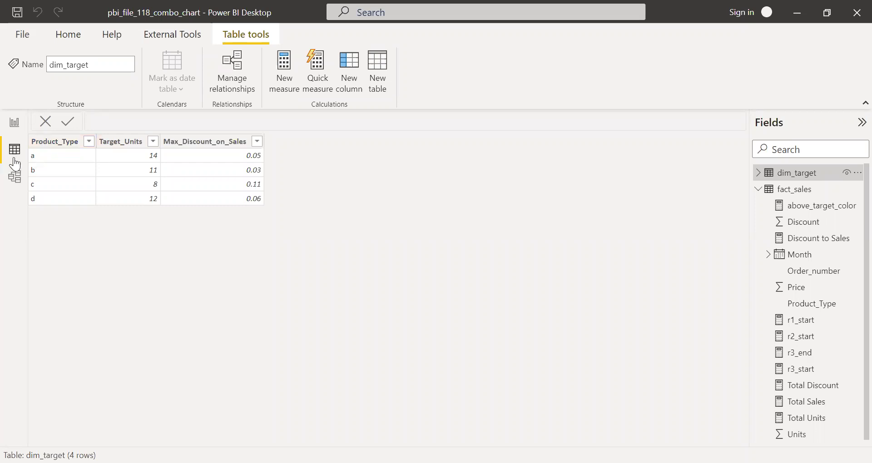
{"action": "left_click", "coordinate": [15, 177]}
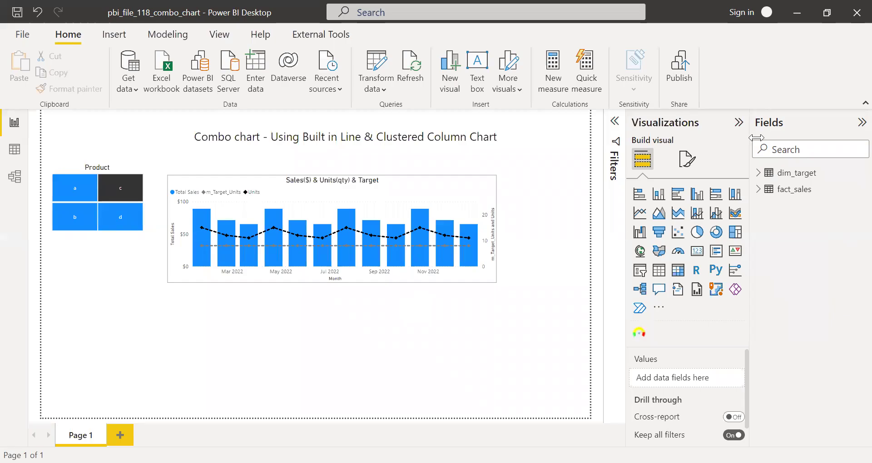
Add an empty Line and clustered column chart under the first, widened to match and slightly taller.
{"action": "left_click", "coordinate": [717, 216]}
{"action": "left_click_drag", "start_coordinate": [114, 316], "coordinate": [196, 318]}
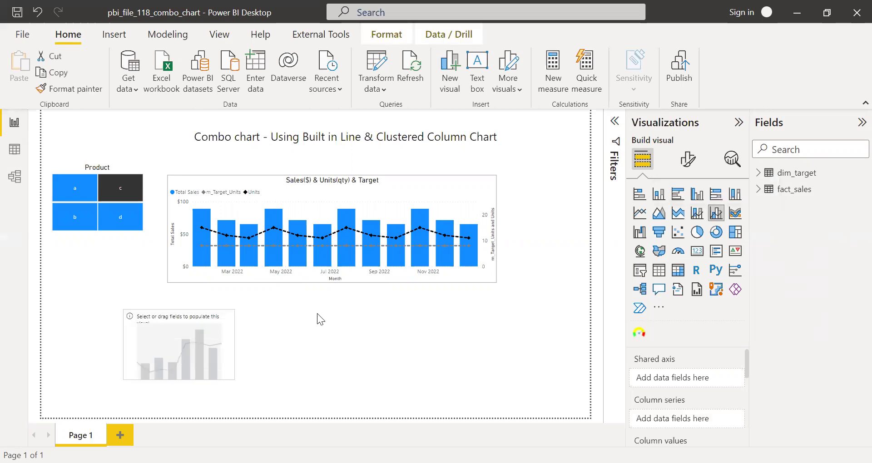
{"action": "left_click_drag", "start_coordinate": [251, 324], "coordinate": [240, 324]}
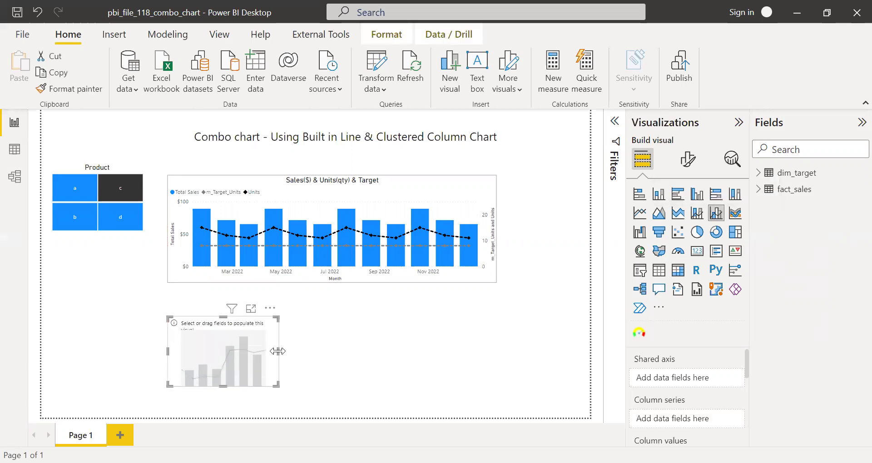
{"action": "left_click_drag", "start_coordinate": [281, 352], "coordinate": [487, 352]}
{"action": "left_click_drag", "start_coordinate": [332, 386], "coordinate": [338, 405]}
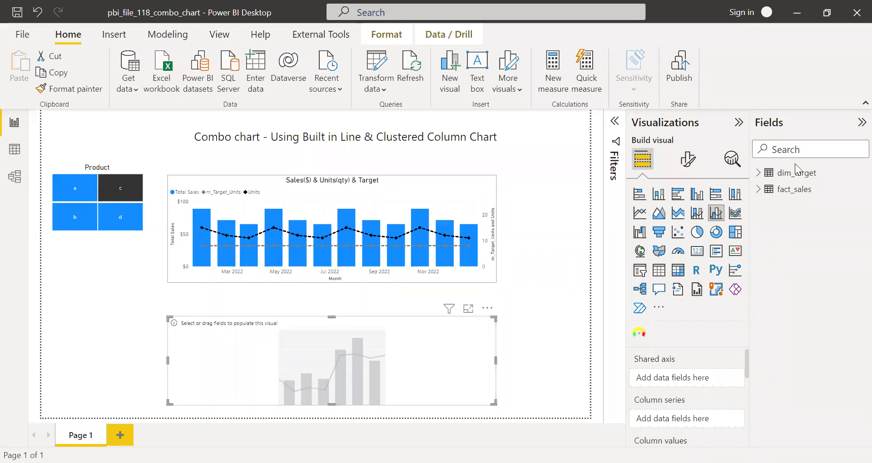
Put plain Month (not Date Hierarchy) on the shared axis, then search the fields for 'sales'.
{"action": "left_click", "coordinate": [786, 152]}
{"action": "type", "text": "month"}
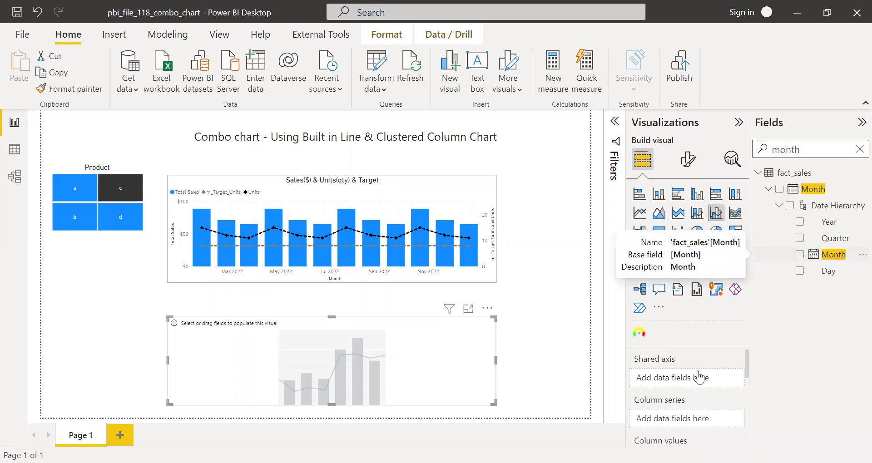
{"action": "left_click_drag", "start_coordinate": [698, 378], "coordinate": [699, 378]}
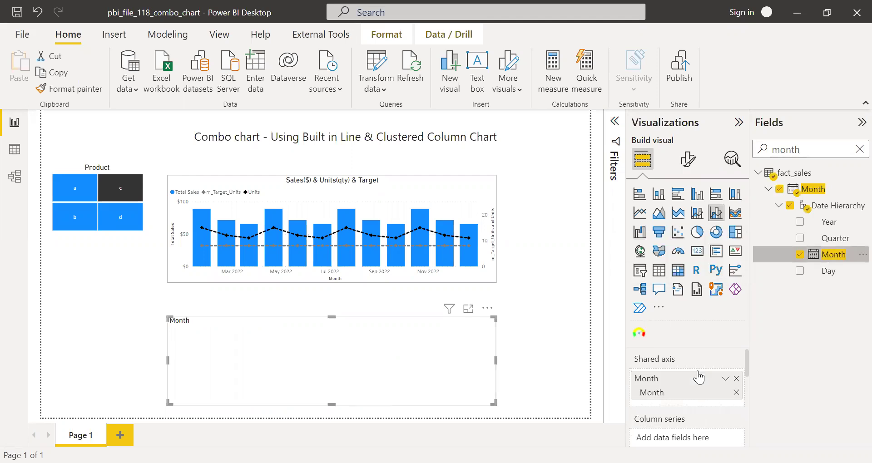
{"action": "left_click", "coordinate": [726, 379]}
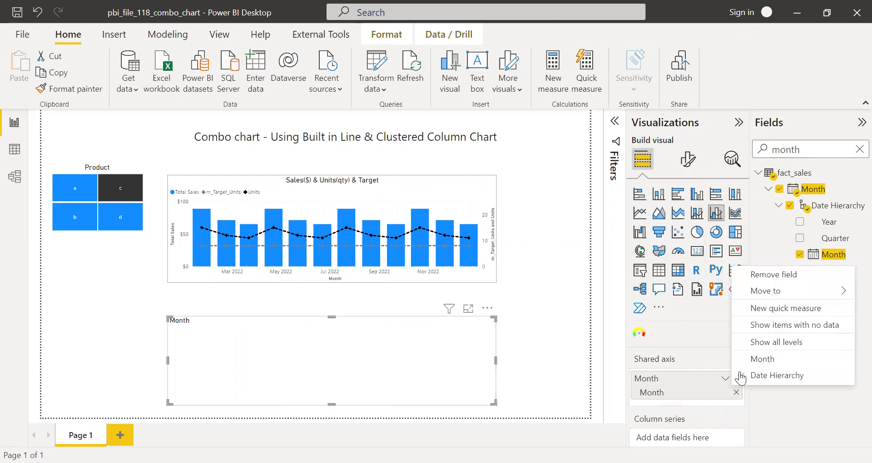
{"action": "left_click", "coordinate": [763, 359]}
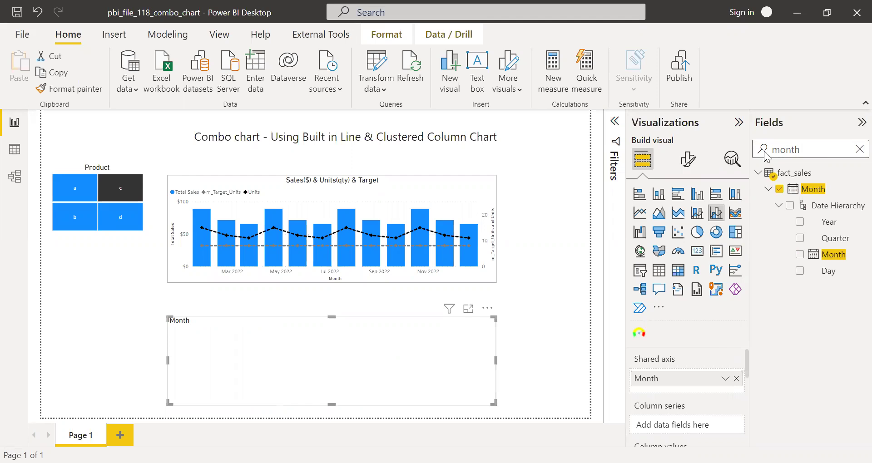
{"action": "key", "text": "BackSpace"}
{"action": "key", "text": "BackSpace"}
{"action": "key", "text": "BackSpace"}
{"action": "key", "text": "BackSpace"}
{"action": "key", "text": "BackSpace"}
{"action": "type", "text": "sales"}
Add Total Sales as column values and Total Units as line values, then enlarge the chart upward.
{"action": "scroll", "coordinate": [854, 347], "scroll_direction": "down", "scroll_amount": 3}
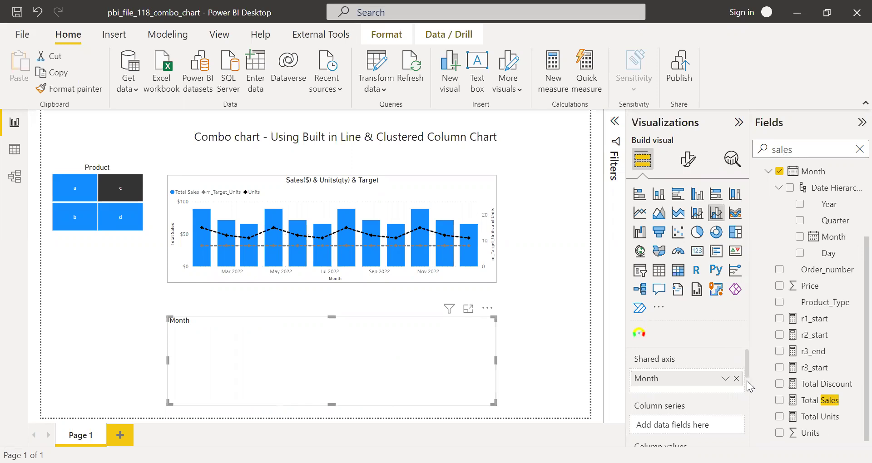
{"action": "scroll", "coordinate": [747, 391], "scroll_direction": "down", "scroll_amount": 2}
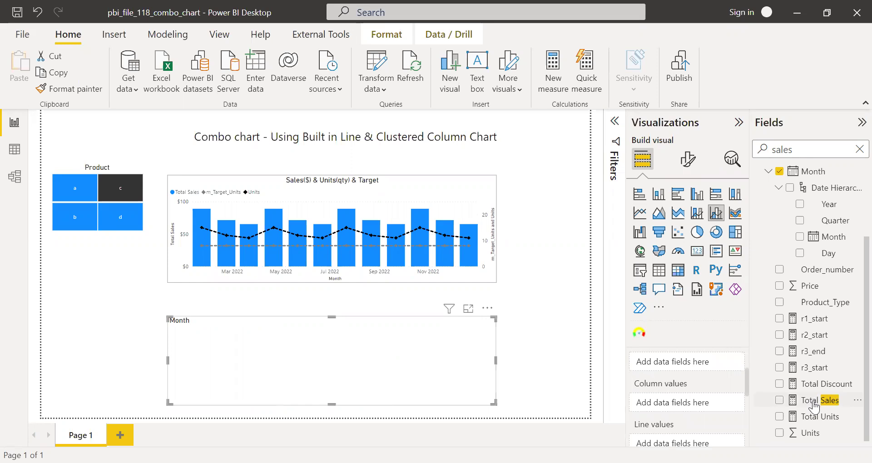
{"action": "left_click_drag", "start_coordinate": [815, 407], "coordinate": [749, 389]}
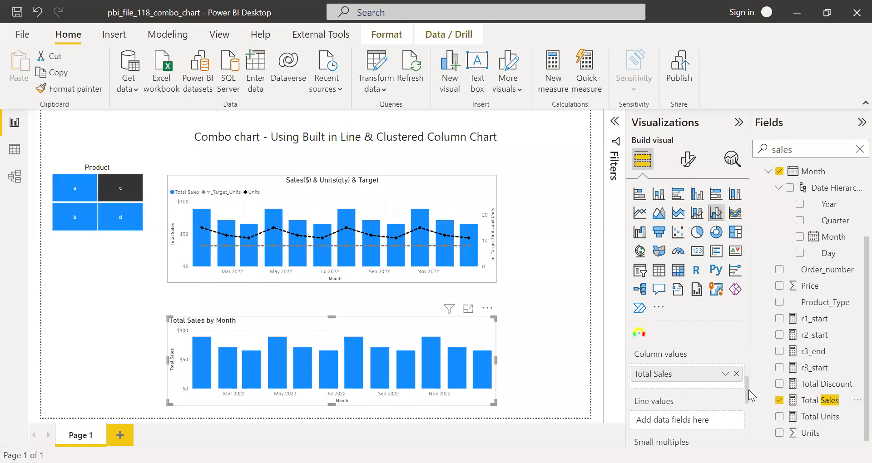
{"action": "scroll", "coordinate": [748, 394], "scroll_direction": "down", "scroll_amount": 2}
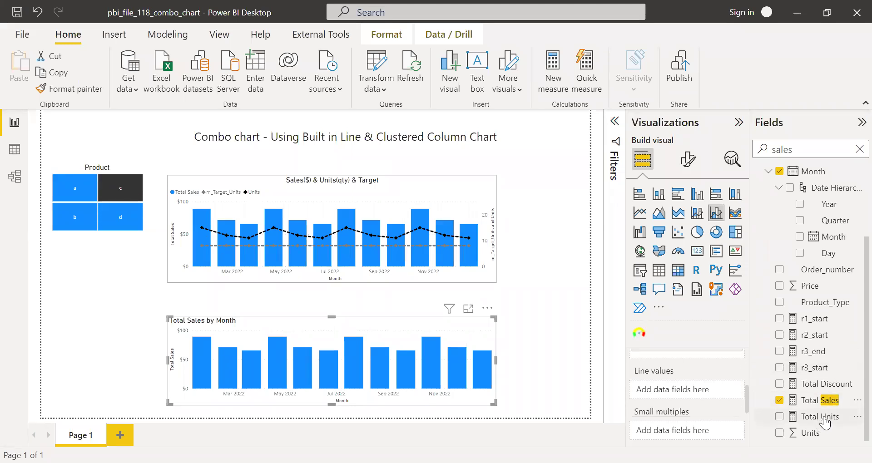
{"action": "left_click_drag", "start_coordinate": [825, 423], "coordinate": [659, 422]}
{"action": "left_click_drag", "start_coordinate": [827, 424], "coordinate": [706, 399]}
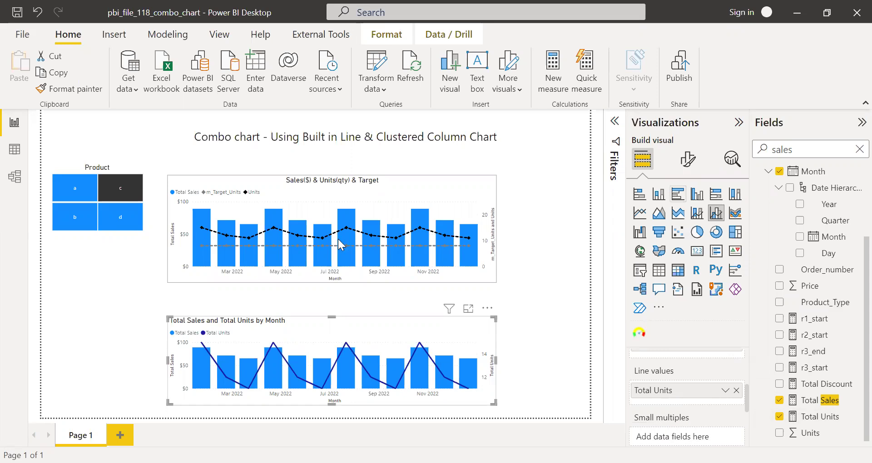
{"action": "left_click_drag", "start_coordinate": [334, 315], "coordinate": [330, 301]}
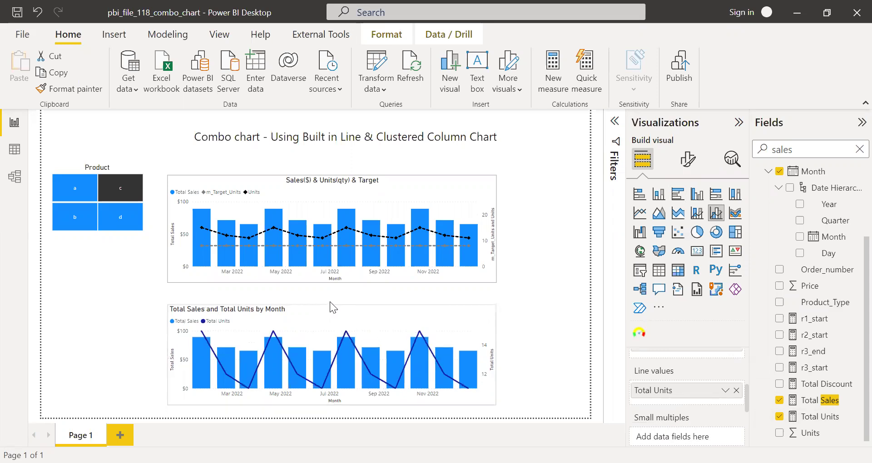
Set the new chart's Y-axis range to minimum 0 and maximum 100.
{"action": "left_click", "coordinate": [688, 164]}
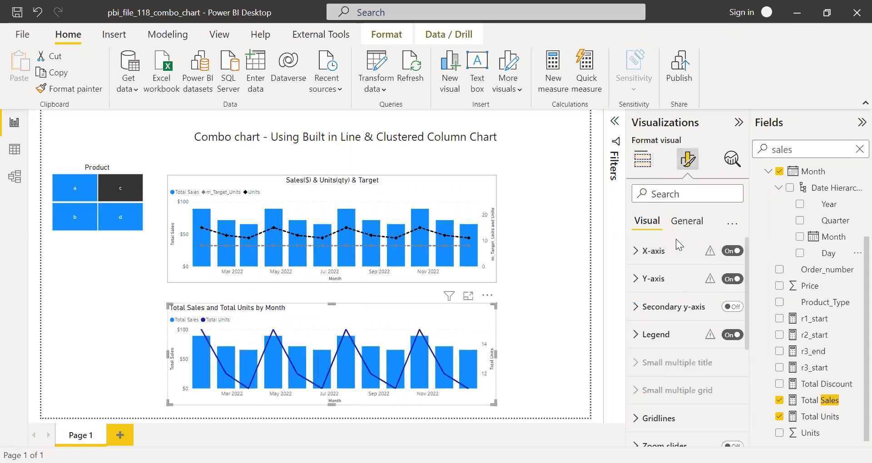
{"action": "left_click", "coordinate": [634, 252]}
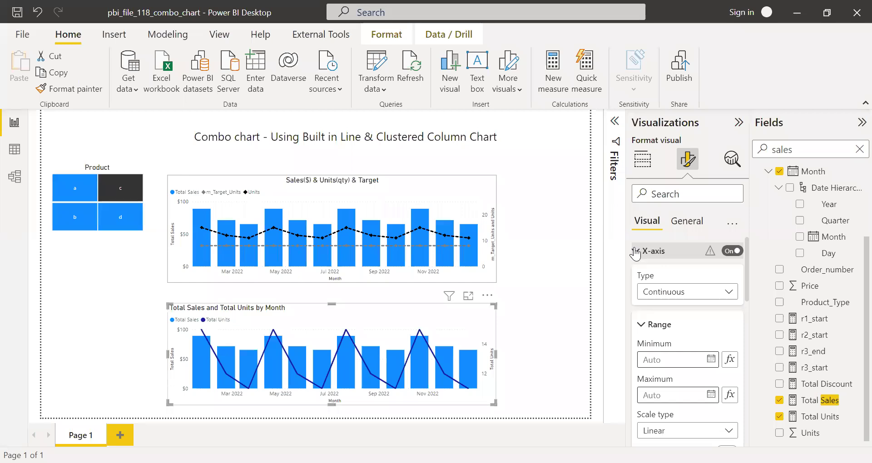
{"action": "left_click", "coordinate": [636, 251]}
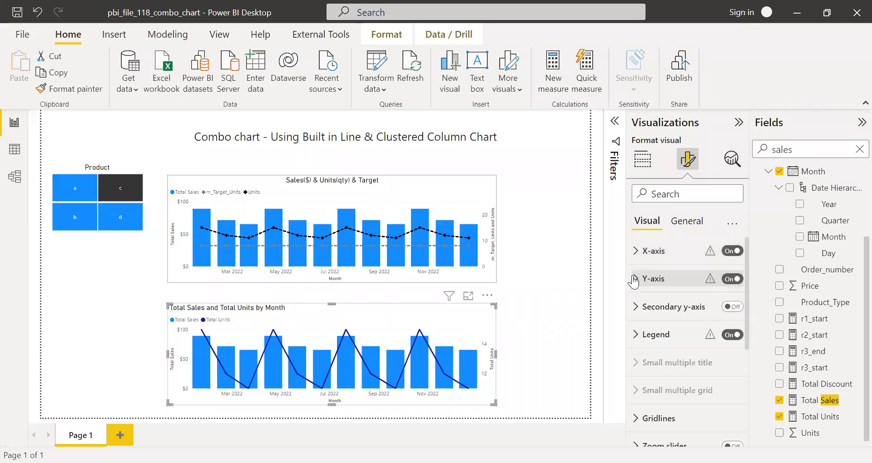
{"action": "left_click", "coordinate": [636, 279]}
{"action": "left_click_drag", "start_coordinate": [748, 298], "coordinate": [748, 307]}
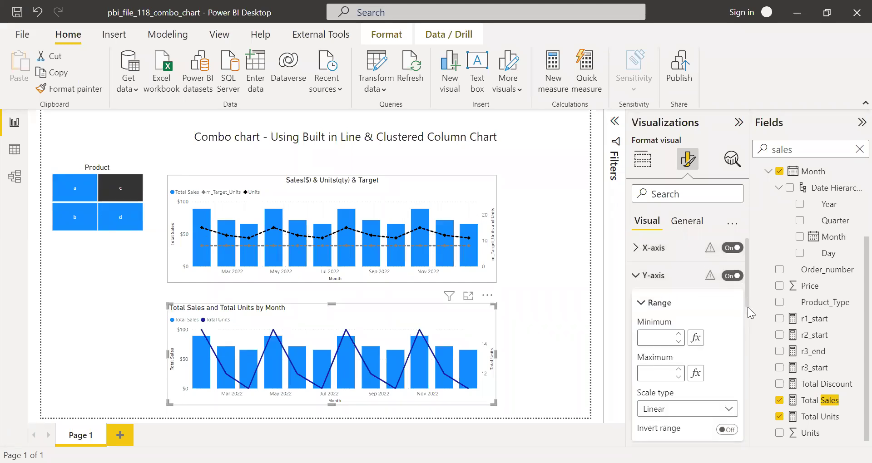
{"action": "scroll", "coordinate": [748, 314], "scroll_direction": "down", "scroll_amount": 1}
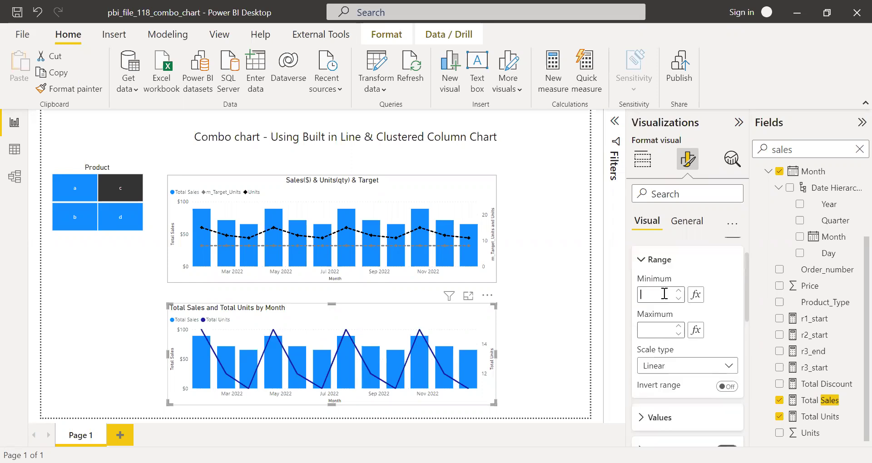
{"action": "type", "text": "0"}
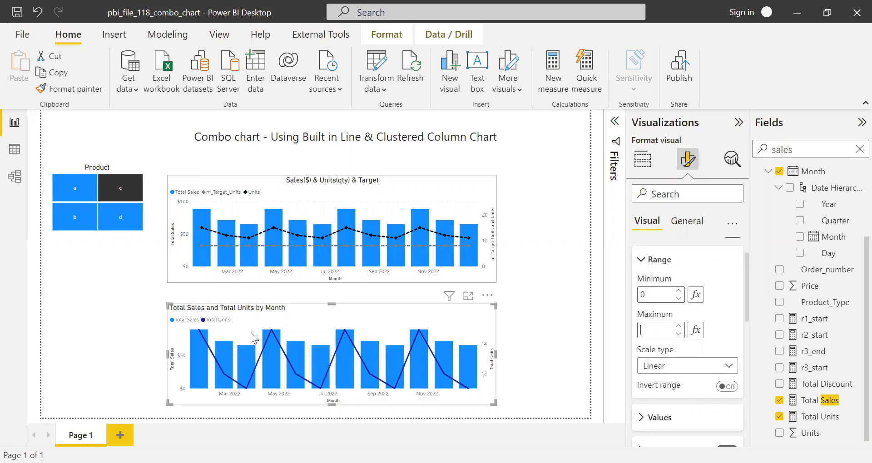
{"action": "type", "text": "100"}
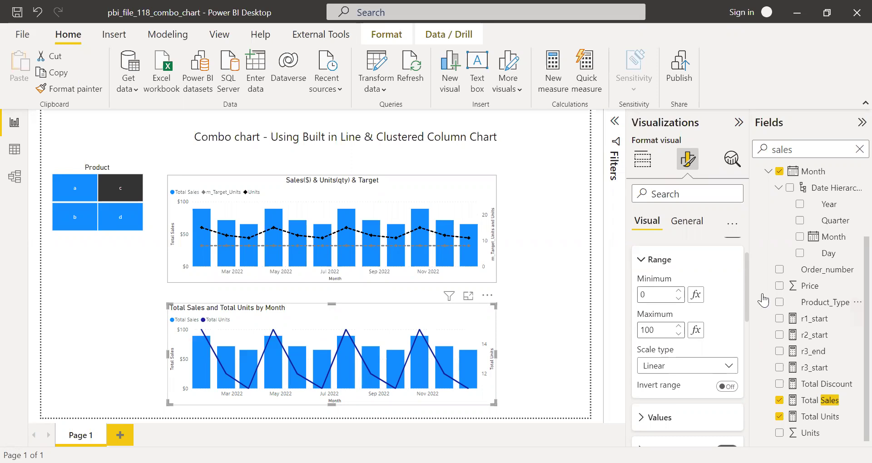
{"action": "left_click_drag", "start_coordinate": [749, 309], "coordinate": [751, 356]}
{"action": "scroll", "coordinate": [749, 359], "scroll_direction": "down", "scroll_amount": 2}
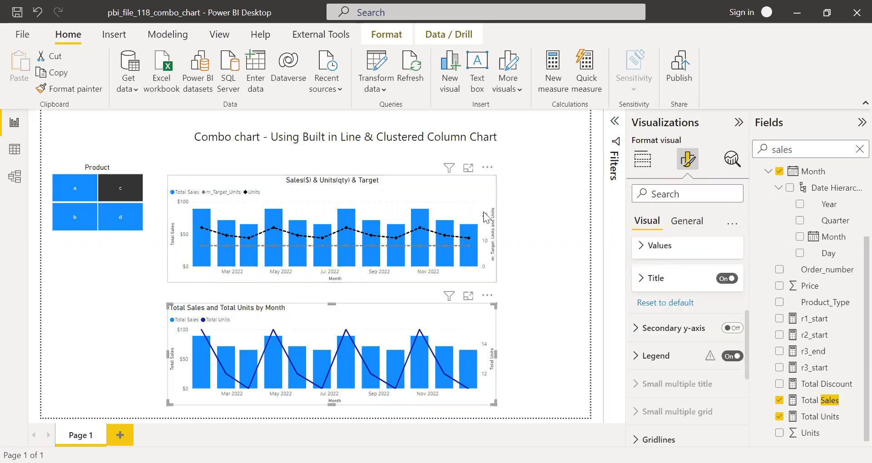
Switch the secondary y-axis On and add dim_target's m_Target_Units to Line values.
{"action": "left_click", "coordinate": [740, 327]}
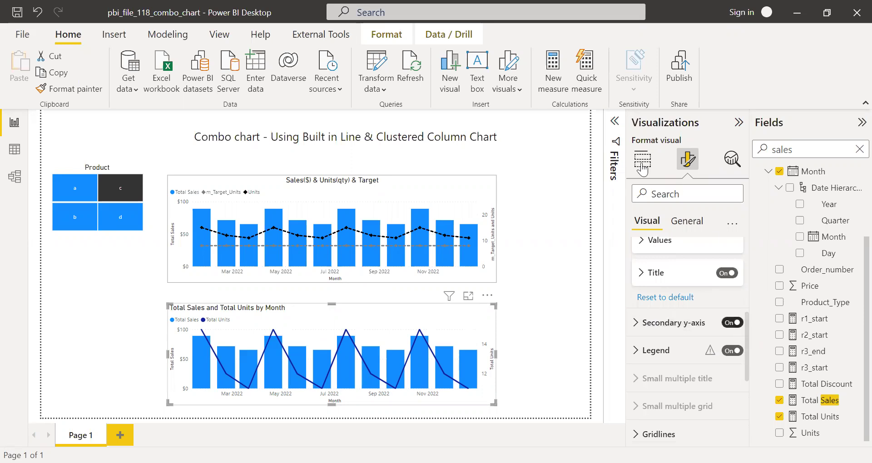
{"action": "left_click", "coordinate": [687, 221]}
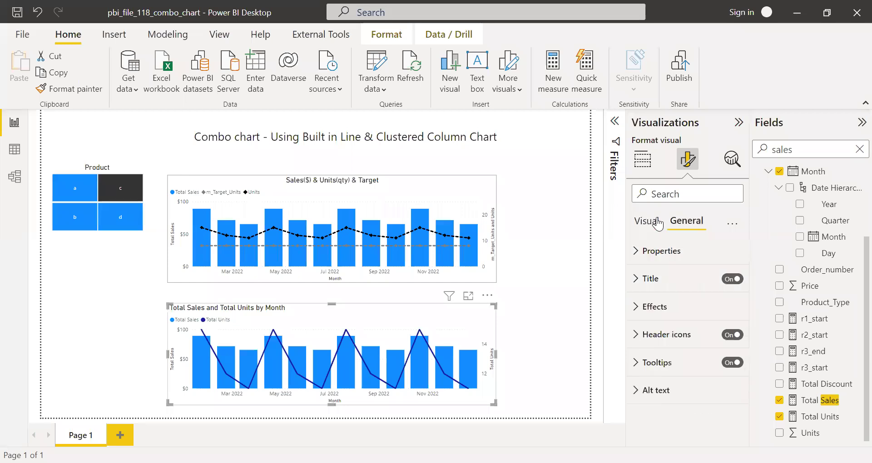
{"action": "left_click", "coordinate": [645, 165]}
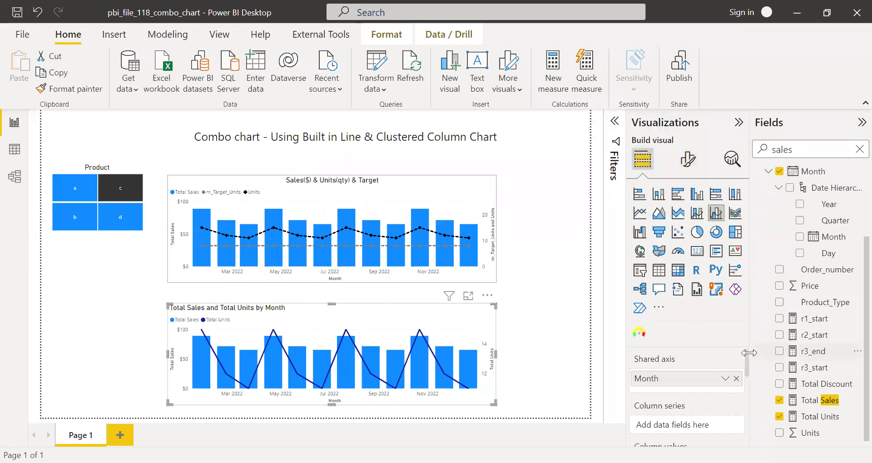
{"action": "left_click_drag", "start_coordinate": [747, 369], "coordinate": [749, 402]}
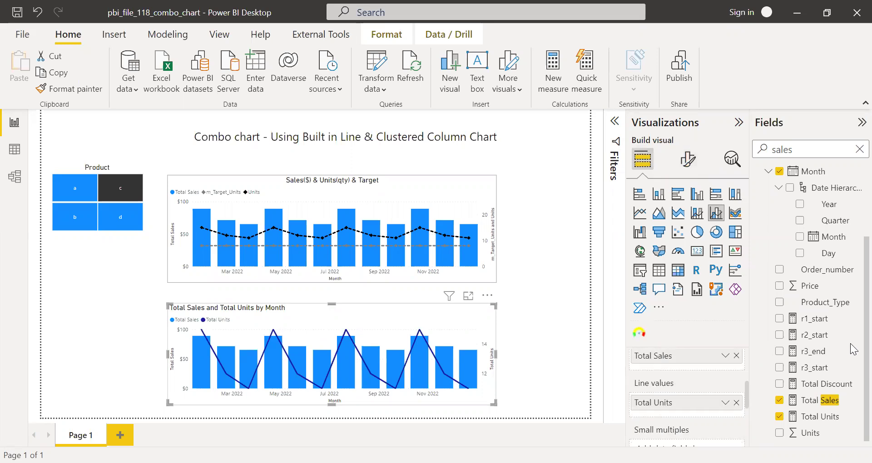
{"action": "scroll", "coordinate": [813, 207], "scroll_direction": "up", "scroll_amount": 3}
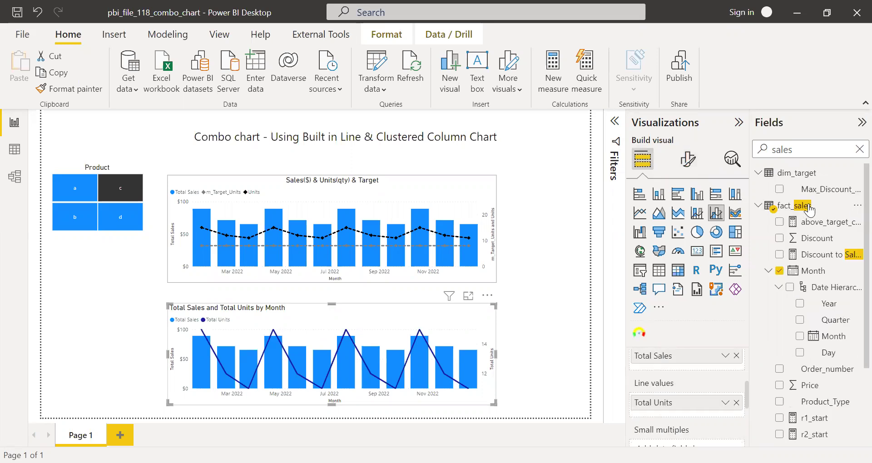
{"action": "double_click", "coordinate": [769, 153]}
{"action": "key", "text": "BackSpace"}
{"action": "left_click", "coordinate": [758, 173]}
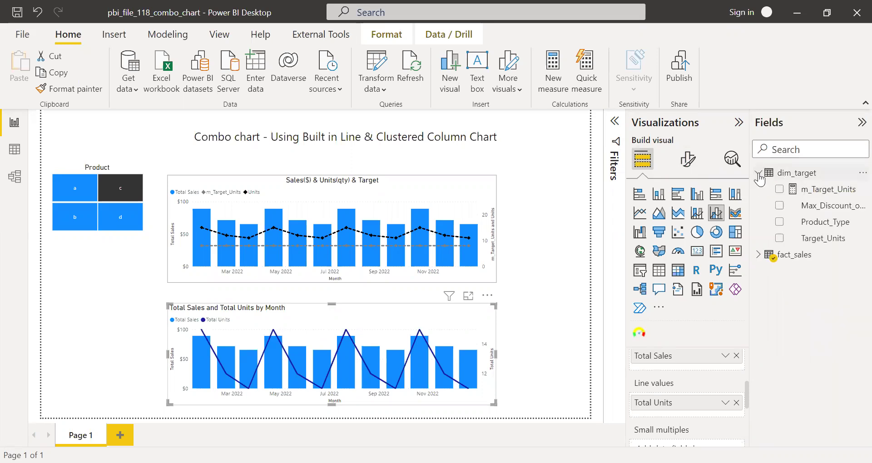
{"action": "left_click_drag", "start_coordinate": [821, 200], "coordinate": [695, 418]}
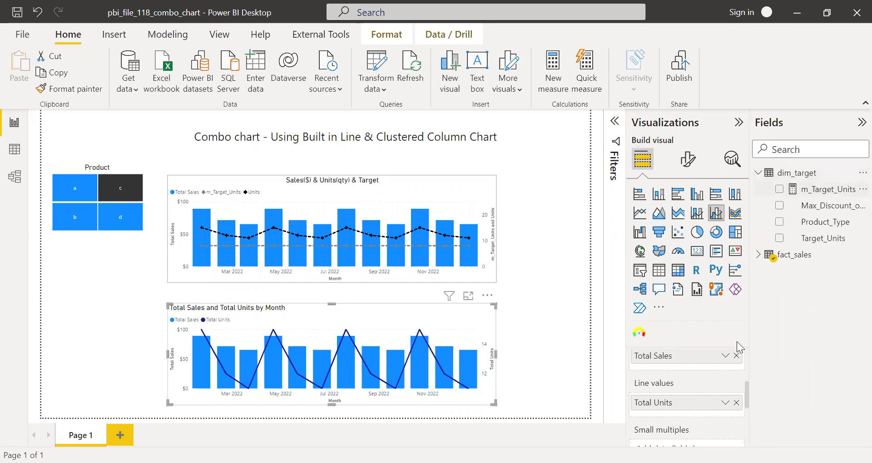
Set the secondary y-axis range to minimum 0 and maximum 30.
{"action": "left_click", "coordinate": [686, 160]}
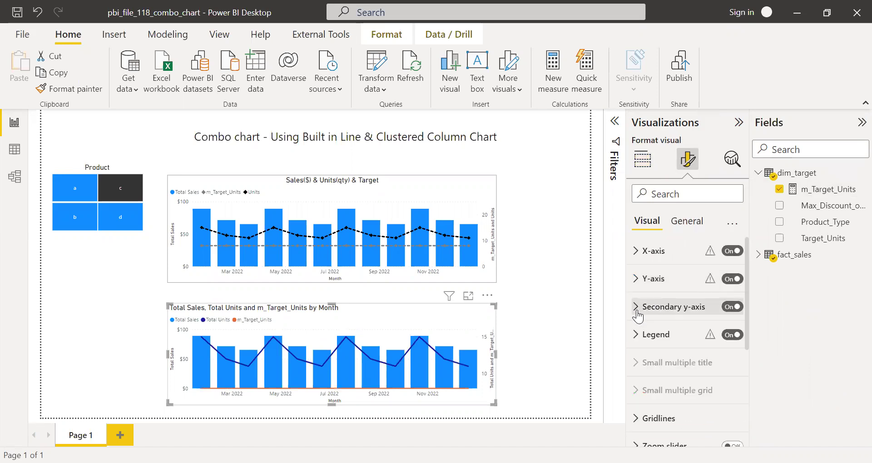
{"action": "left_click", "coordinate": [745, 308]}
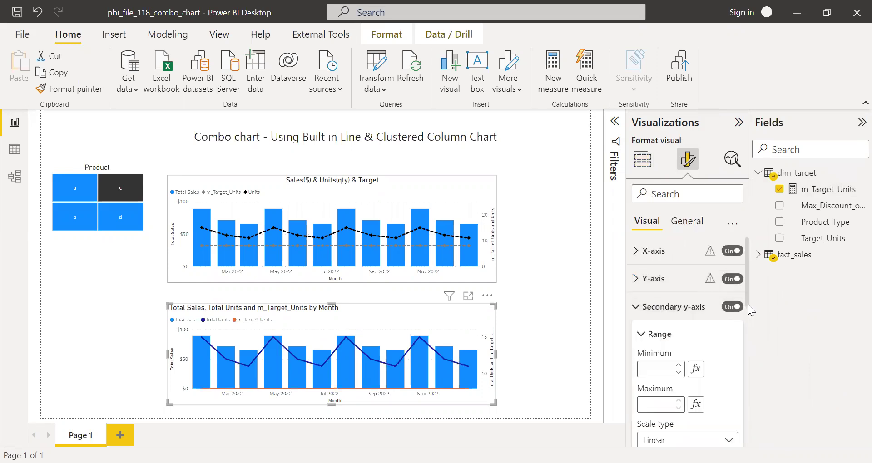
{"action": "scroll", "coordinate": [662, 335], "scroll_direction": "down", "scroll_amount": 1}
{"action": "left_click", "coordinate": [658, 341]}
{"action": "type", "text": "0"}
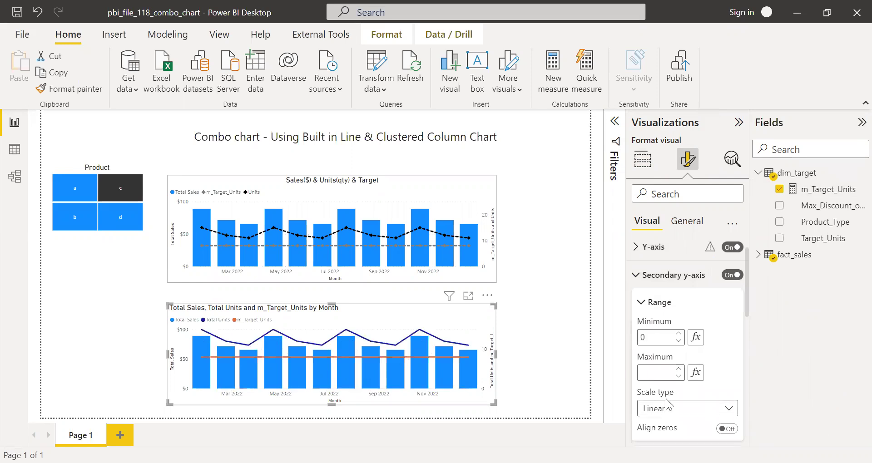
{"action": "left_click", "coordinate": [654, 373]}
{"action": "type", "text": "0"}
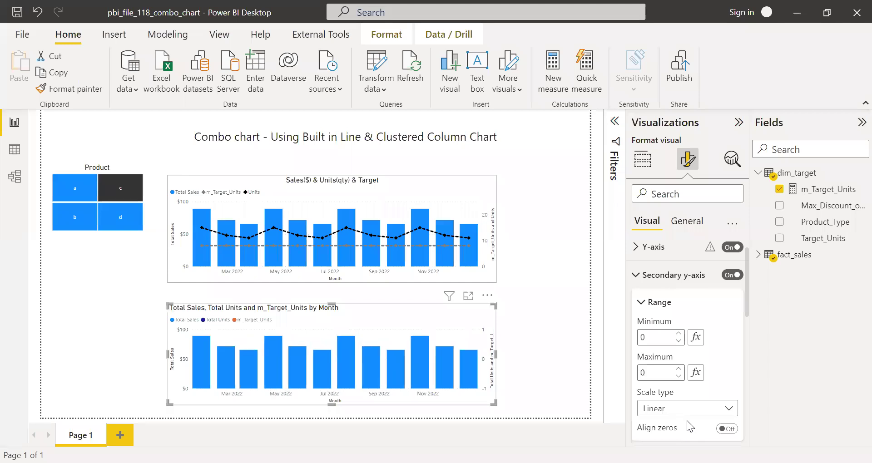
{"action": "key", "text": "BackSpace"}
{"action": "type", "text": "3"}
{"action": "type", "text": "0"}
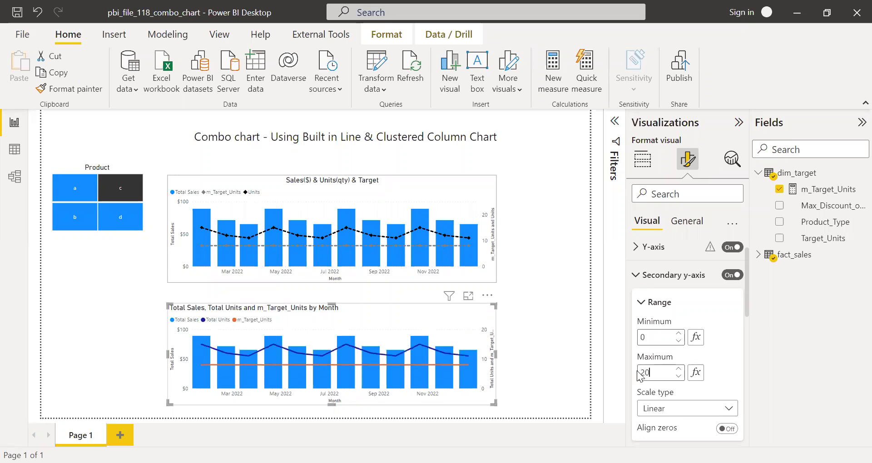
{"action": "left_click", "coordinate": [541, 354]}
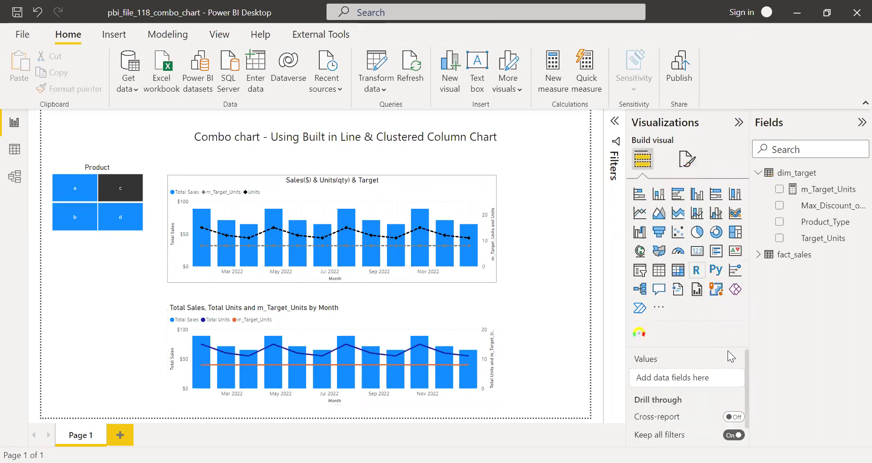
Reselect the lower combo chart and switch its horizontal gridlines Off.
{"action": "left_click", "coordinate": [687, 159]}
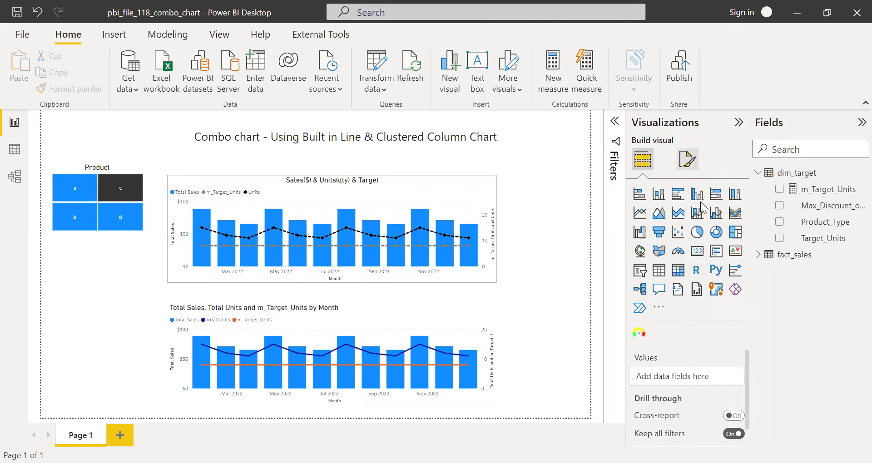
{"action": "left_click", "coordinate": [444, 311]}
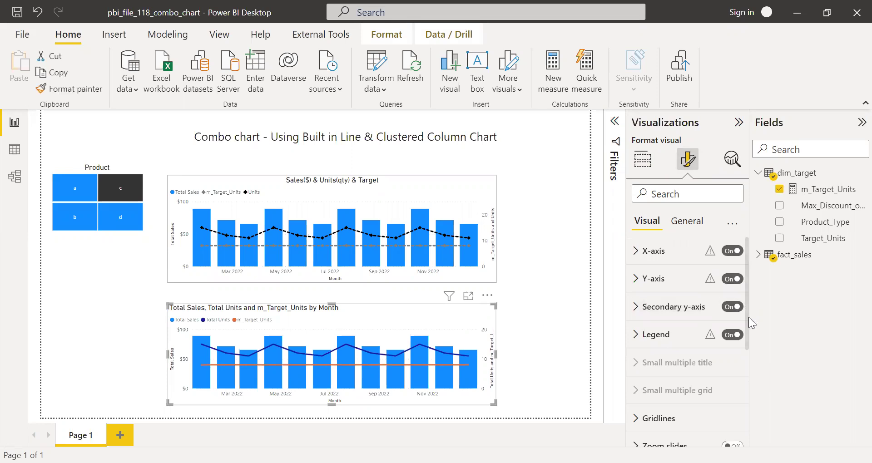
{"action": "scroll", "coordinate": [735, 317], "scroll_direction": "down", "scroll_amount": 1}
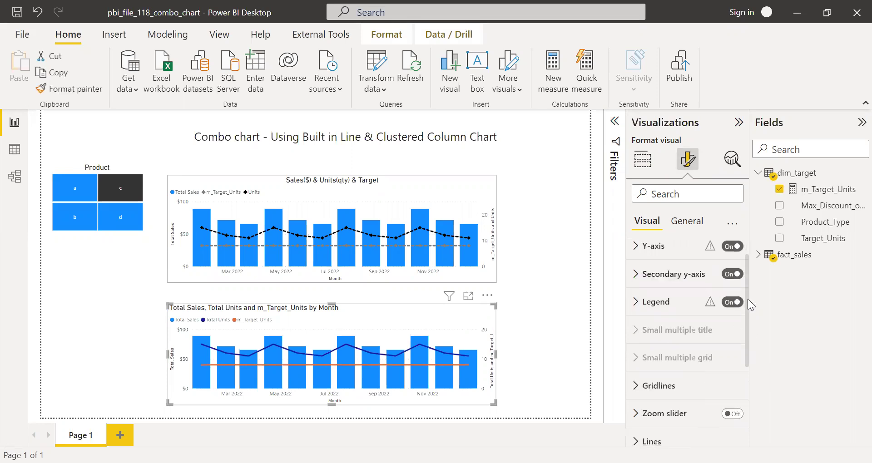
{"action": "scroll", "coordinate": [736, 354], "scroll_direction": "down", "scroll_amount": 4}
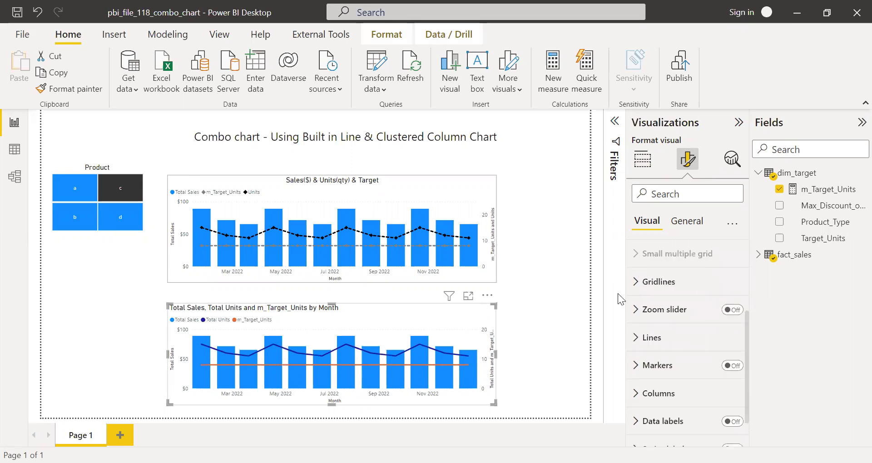
{"action": "left_click", "coordinate": [639, 291]}
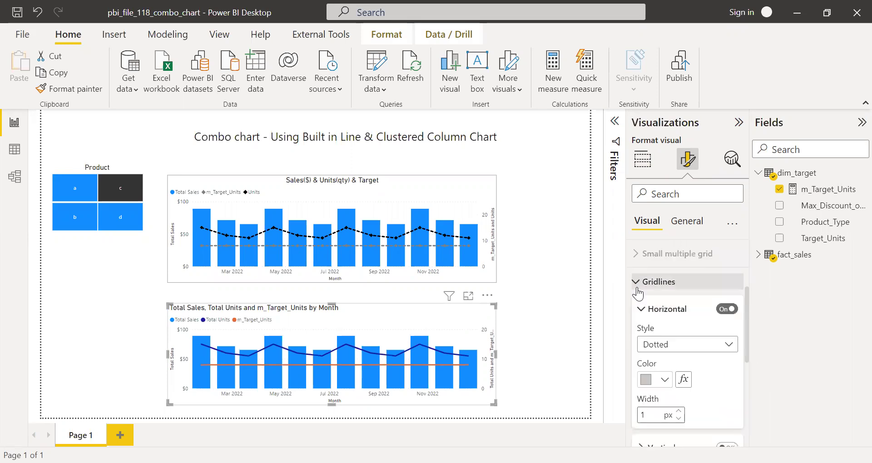
{"action": "left_click", "coordinate": [728, 309]}
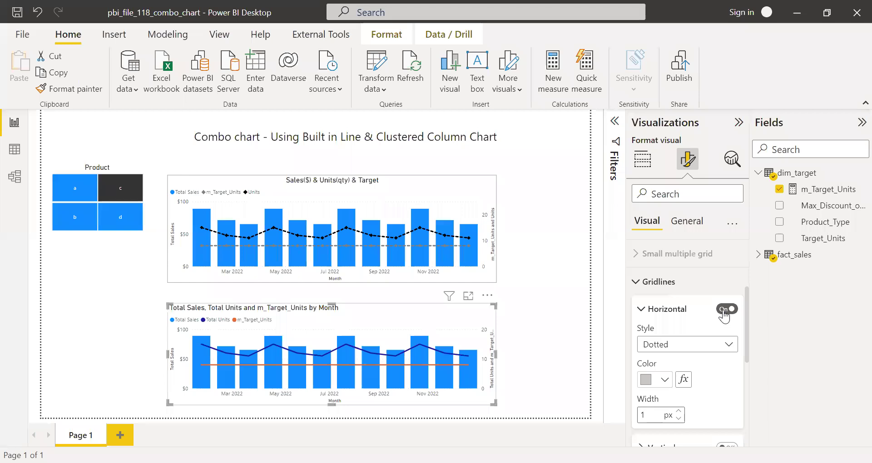
{"action": "left_click", "coordinate": [636, 283]}
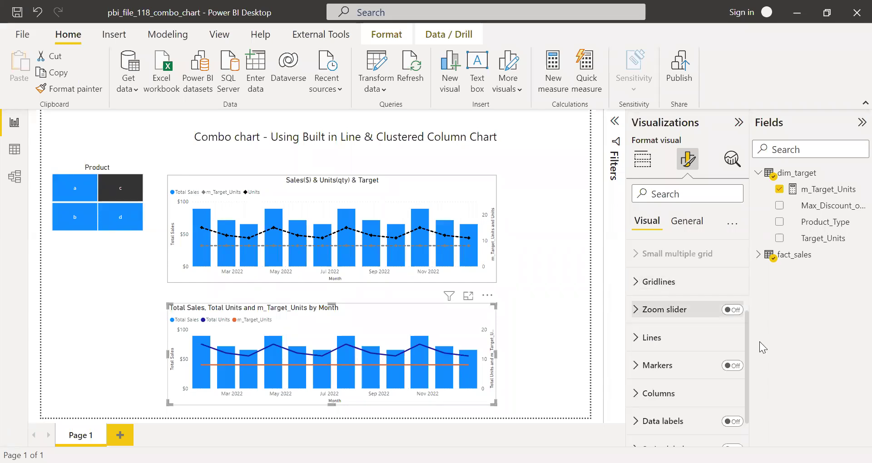
Set the lower chart's Lines > Shape line style to Dotted.
{"action": "left_click", "coordinate": [636, 338]}
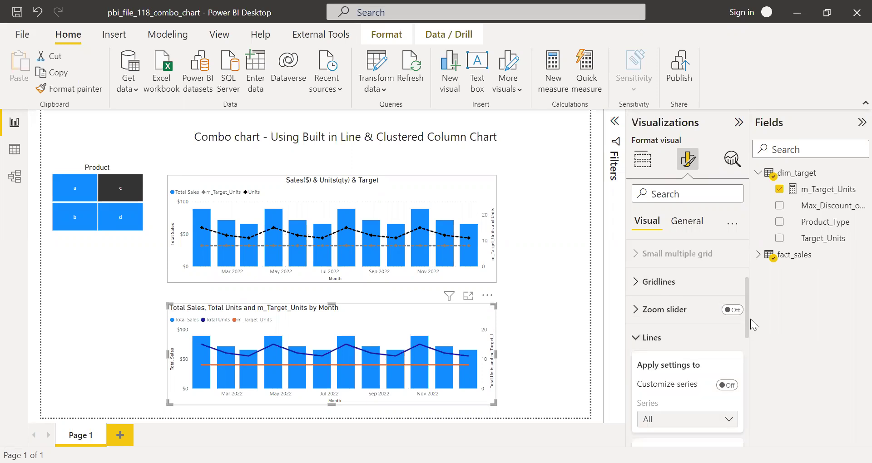
{"action": "scroll", "coordinate": [747, 322], "scroll_direction": "down", "scroll_amount": 1}
{"action": "scroll", "coordinate": [745, 354], "scroll_direction": "down", "scroll_amount": 2}
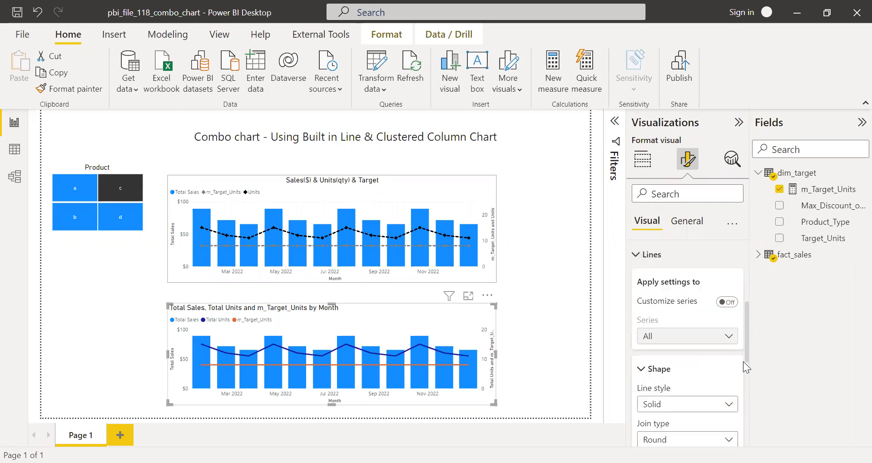
{"action": "scroll", "coordinate": [671, 360], "scroll_direction": "down", "scroll_amount": 2}
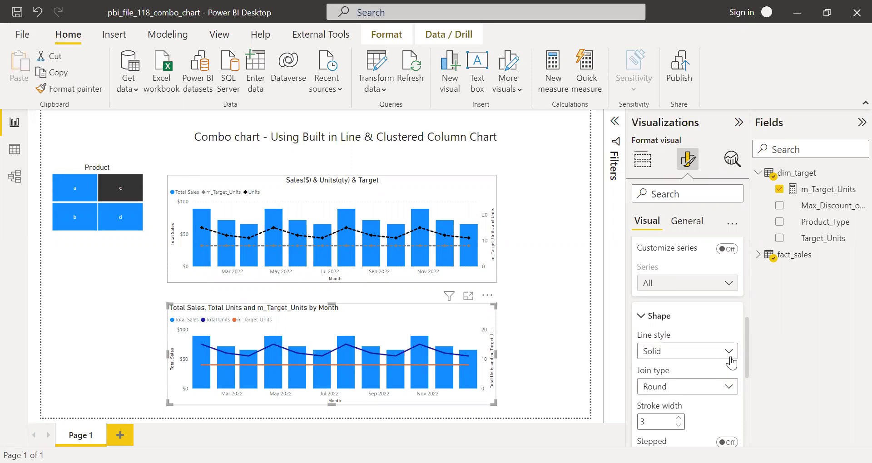
{"action": "left_click", "coordinate": [686, 356]}
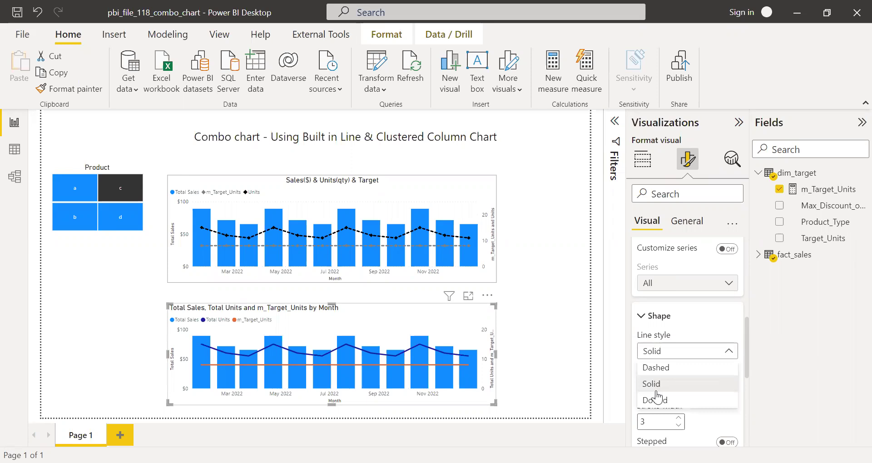
{"action": "left_click", "coordinate": [664, 402]}
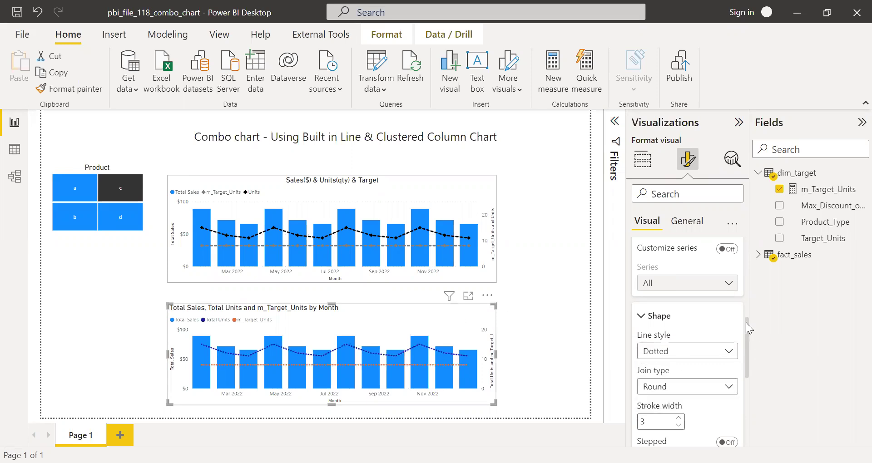
{"action": "scroll", "coordinate": [746, 323], "scroll_direction": "down", "scroll_amount": 1}
In Lines > Colors, set Total Units to black and m_Target_Units to grey.
{"action": "scroll", "coordinate": [759, 368], "scroll_direction": "down", "scroll_amount": 5}
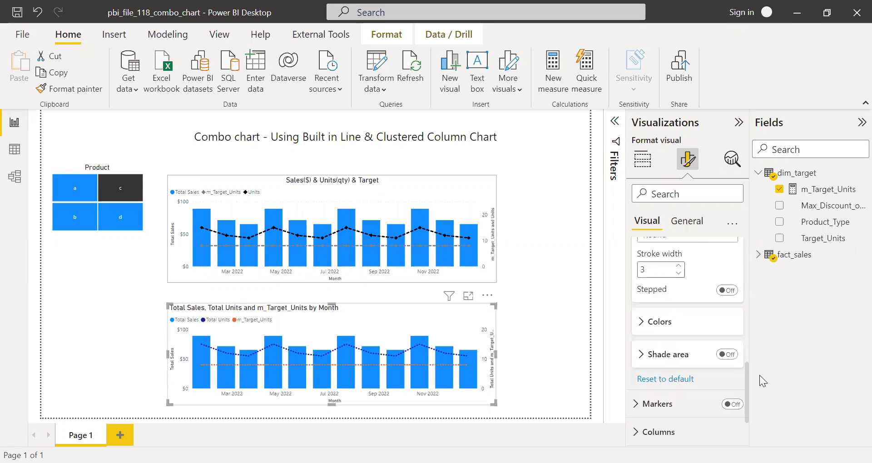
{"action": "scroll", "coordinate": [716, 337], "scroll_direction": "down", "scroll_amount": 1}
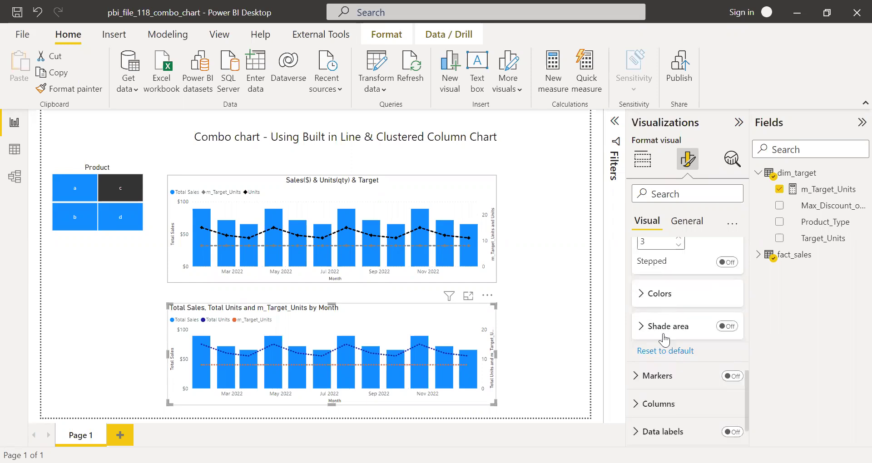
{"action": "left_click", "coordinate": [651, 294]}
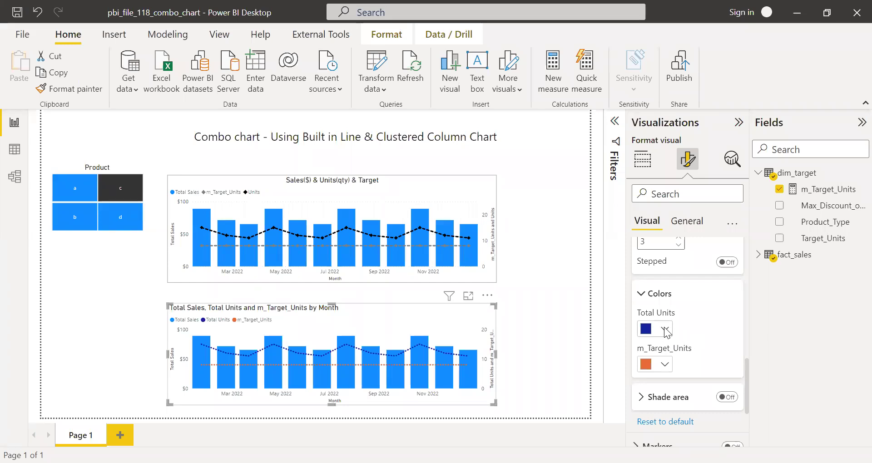
{"action": "left_click", "coordinate": [666, 330]}
{"action": "left_click", "coordinate": [673, 114]}
{"action": "left_click", "coordinate": [666, 363]}
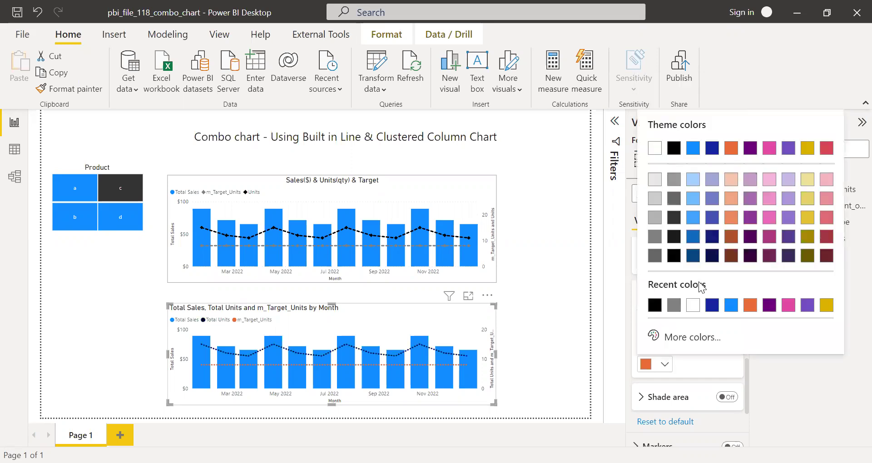
{"action": "left_click", "coordinate": [657, 240]}
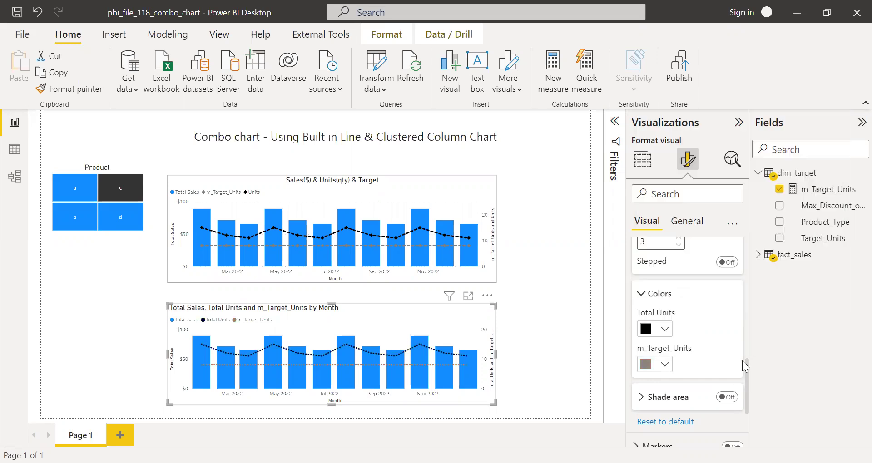
{"action": "scroll", "coordinate": [746, 371], "scroll_direction": "up", "scroll_amount": 2}
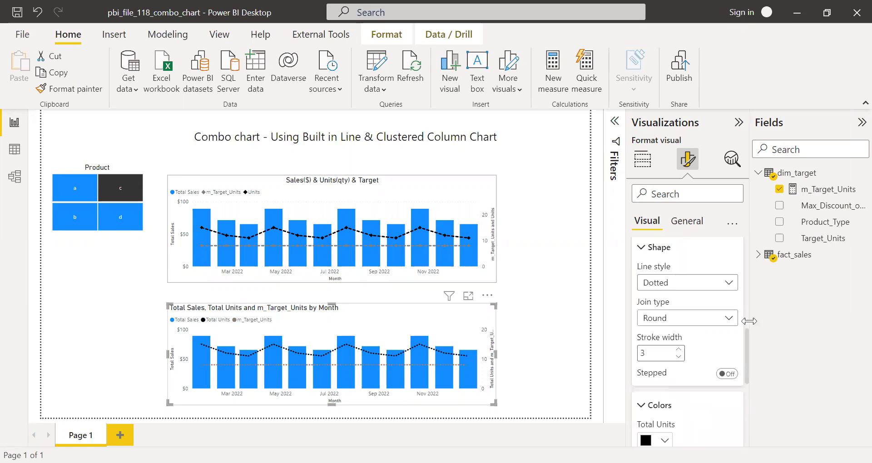
Collapse the line shape and line colour sections of the lower chart's format pane.
{"action": "scroll", "coordinate": [642, 336], "scroll_direction": "up", "scroll_amount": 2}
{"action": "left_click", "coordinate": [668, 279]}
{"action": "scroll", "coordinate": [749, 359], "scroll_direction": "down", "scroll_amount": 3}
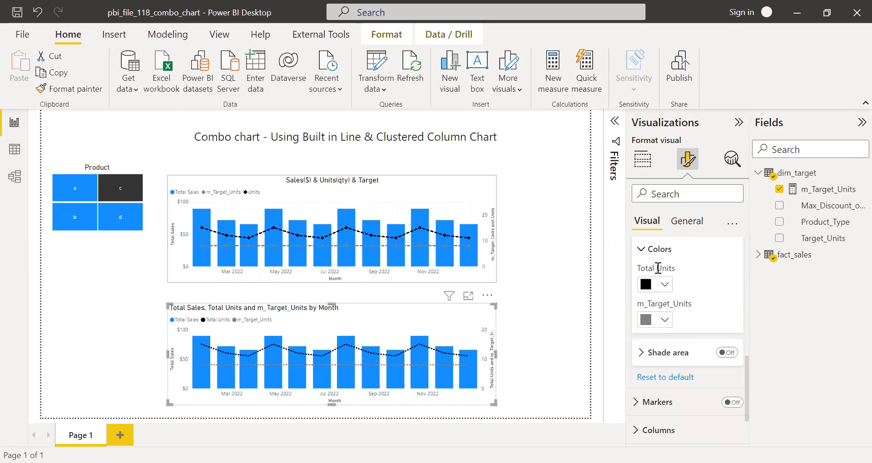
{"action": "left_click", "coordinate": [645, 257]}
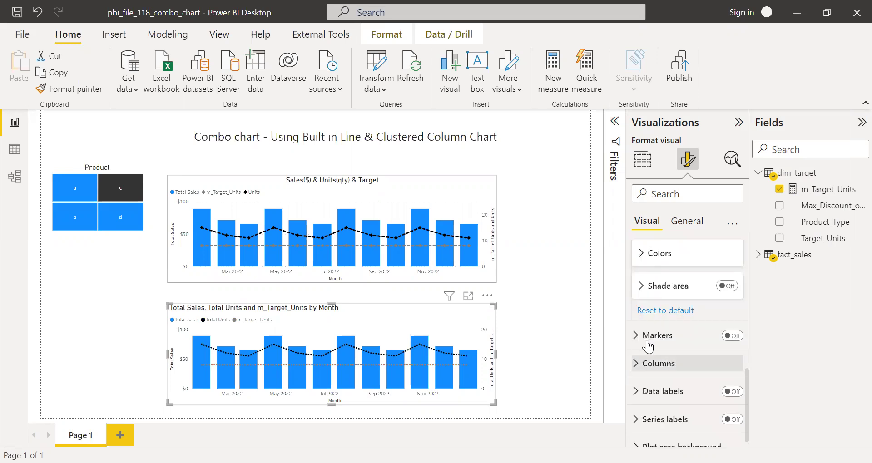
Turn Markers on and set the marker shape to diamond, then collapse Shape.
{"action": "left_click", "coordinate": [738, 337]}
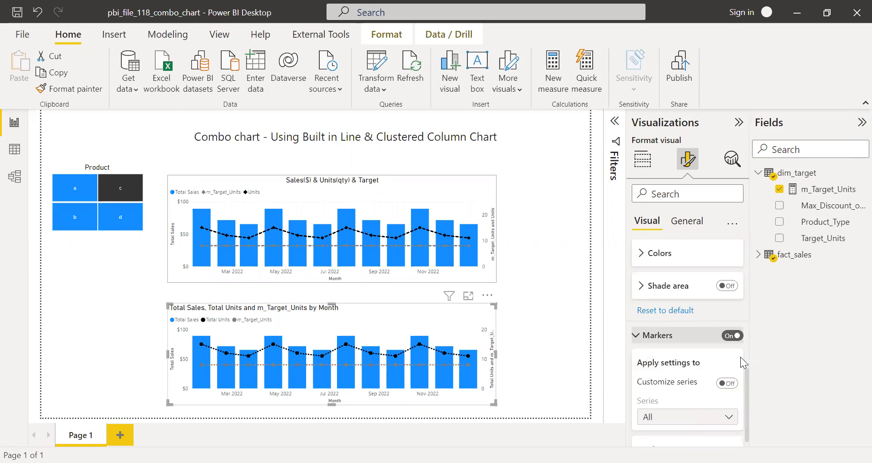
{"action": "scroll", "coordinate": [745, 390], "scroll_direction": "down", "scroll_amount": 3}
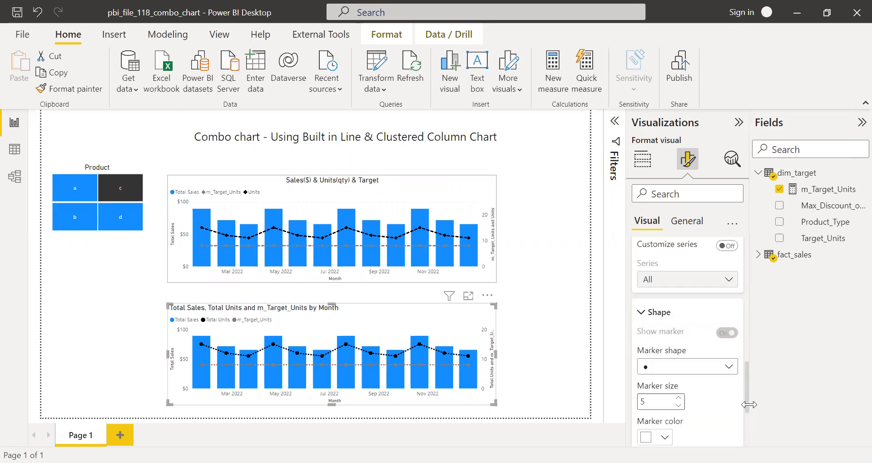
{"action": "scroll", "coordinate": [733, 348], "scroll_direction": "down", "scroll_amount": 1}
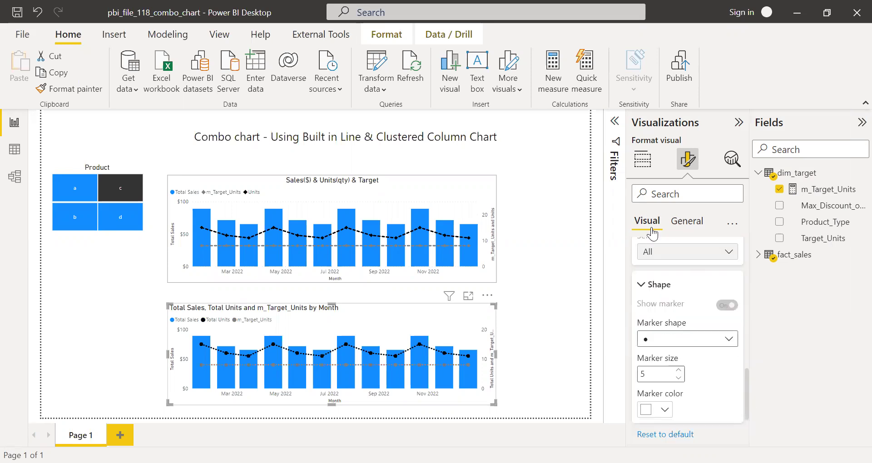
{"action": "left_click", "coordinate": [687, 339]}
{"action": "key", "text": "Escape"}
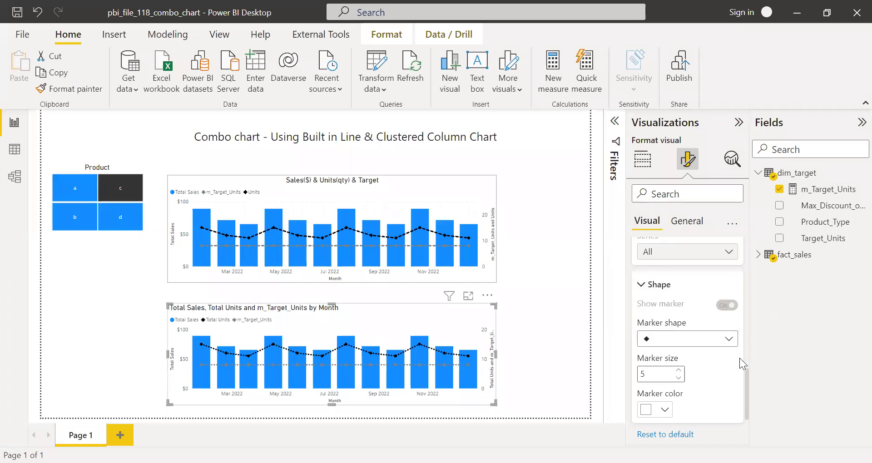
{"action": "scroll", "coordinate": [745, 393], "scroll_direction": "down", "scroll_amount": 2}
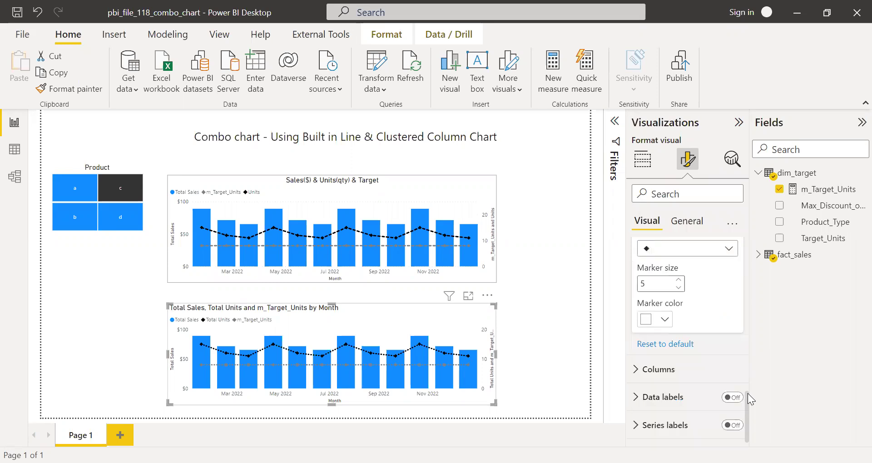
{"action": "scroll", "coordinate": [746, 371], "scroll_direction": "up", "scroll_amount": 2}
{"action": "scroll", "coordinate": [746, 371], "scroll_direction": "down", "scroll_amount": 1}
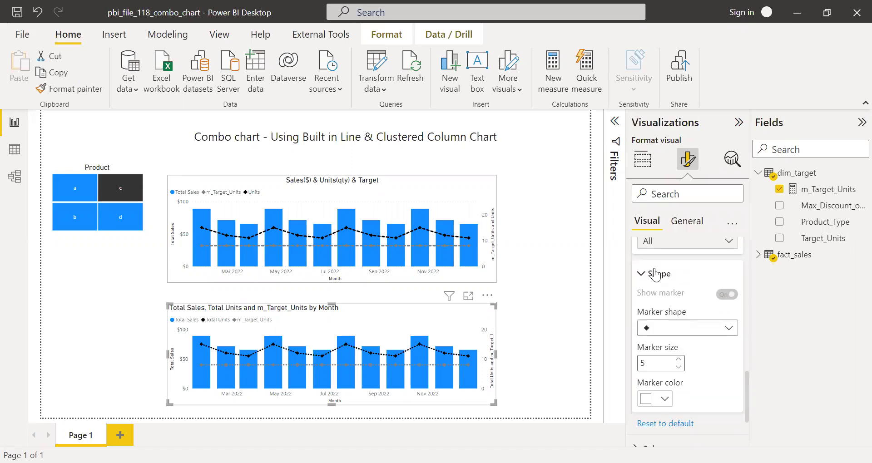
{"action": "left_click", "coordinate": [649, 274]}
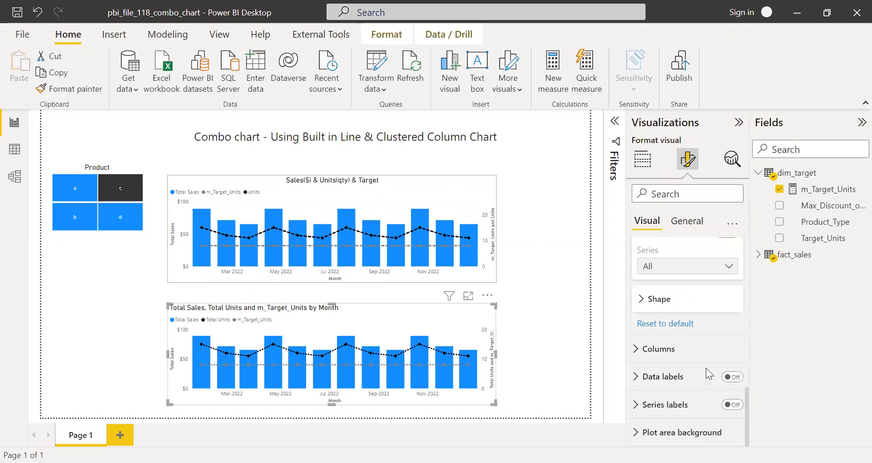
{"action": "left_click", "coordinate": [635, 350]}
{"action": "scroll", "coordinate": [747, 381], "scroll_direction": "down", "scroll_amount": 2}
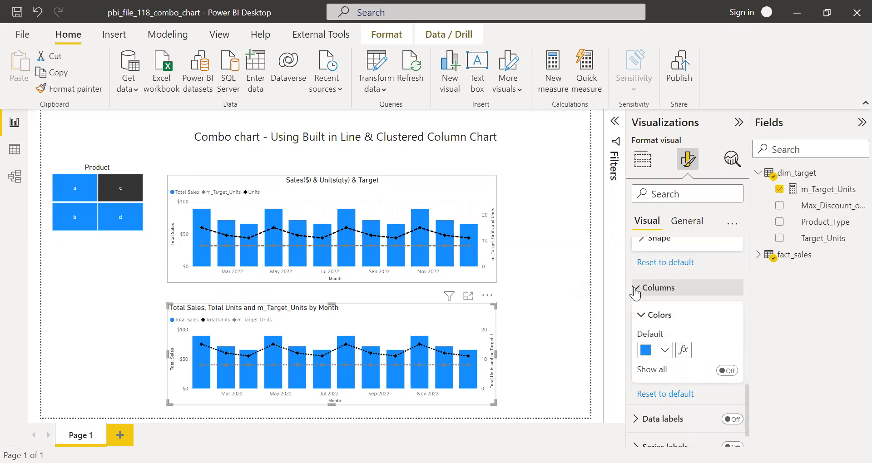
{"action": "left_click", "coordinate": [659, 296]}
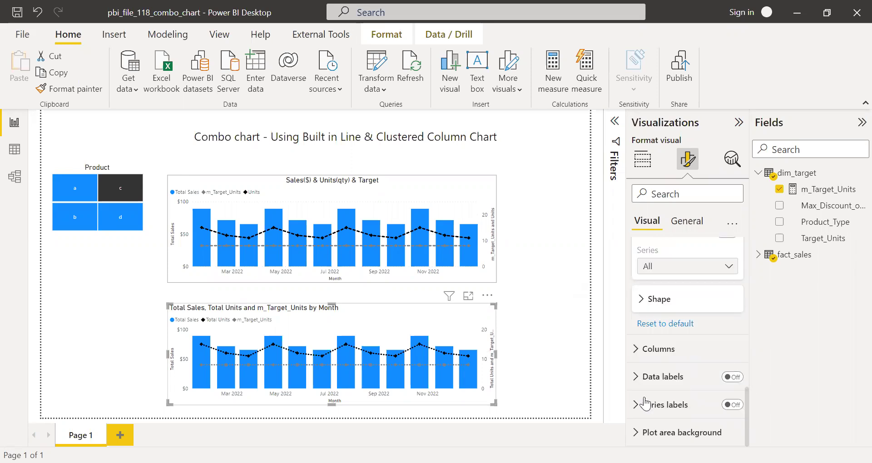
Enable data labels and switch the label Series selector to Total Units, then Total Sales.
{"action": "left_click", "coordinate": [732, 377]}
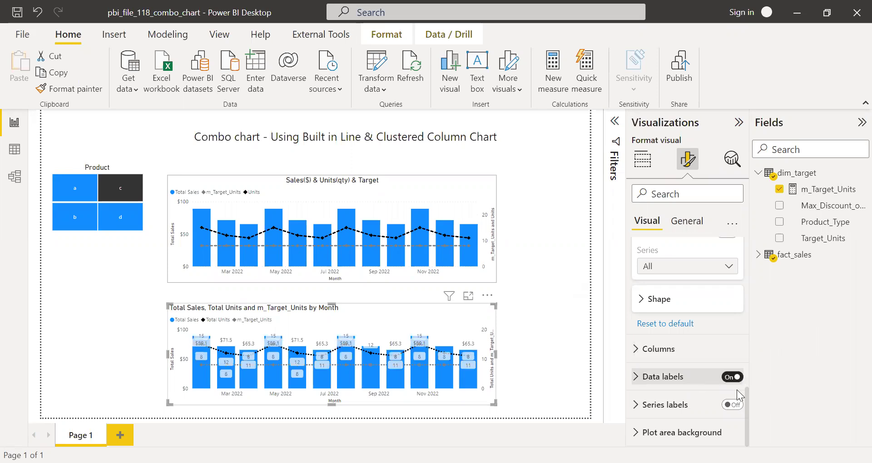
{"action": "left_click", "coordinate": [738, 384]}
{"action": "scroll", "coordinate": [745, 364], "scroll_direction": "down", "scroll_amount": 5}
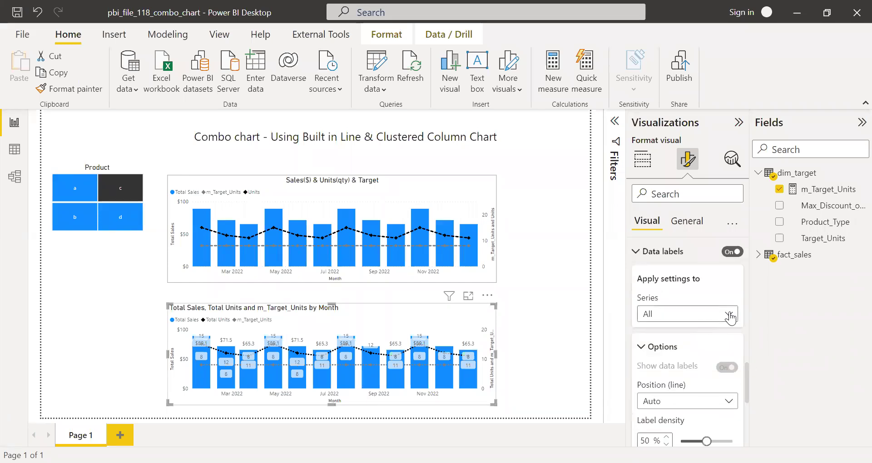
{"action": "left_click", "coordinate": [728, 314]}
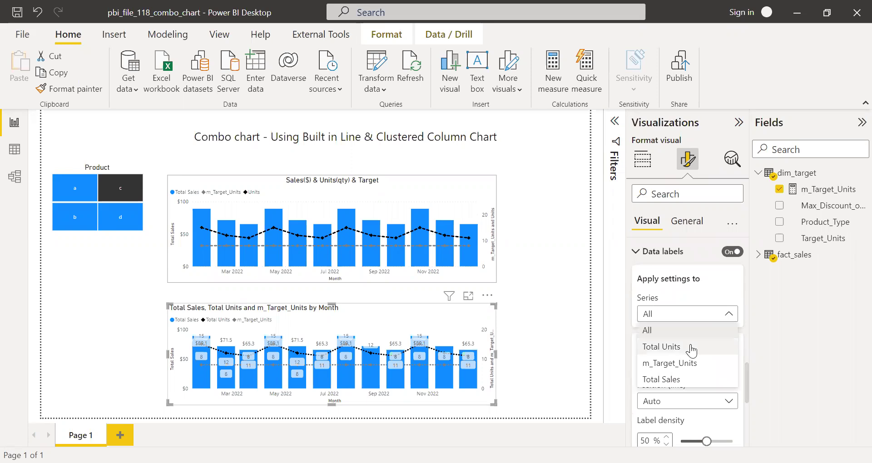
{"action": "left_click", "coordinate": [692, 349]}
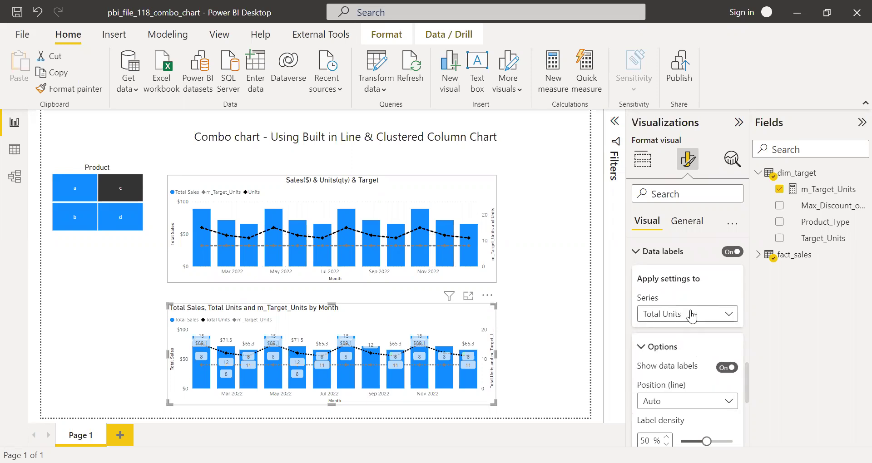
{"action": "left_click", "coordinate": [674, 319]}
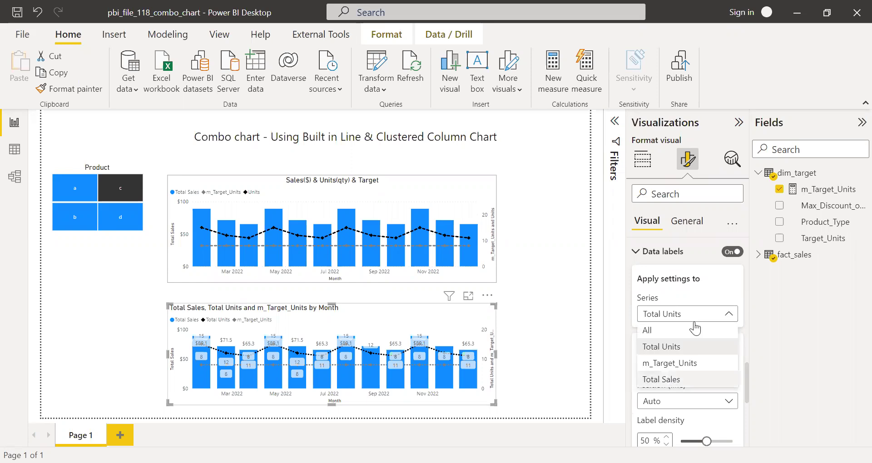
{"action": "left_click", "coordinate": [663, 379]}
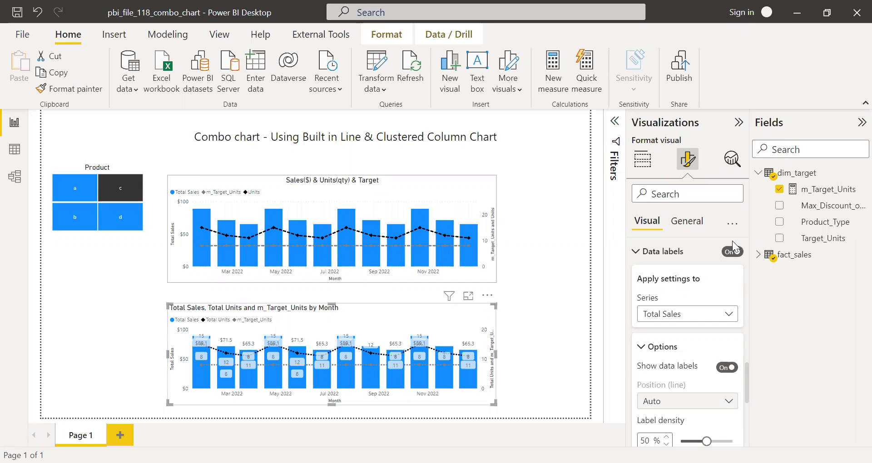
Switch Data labels off for the lower chart and collapse the label and column sections.
{"action": "left_click", "coordinate": [729, 253]}
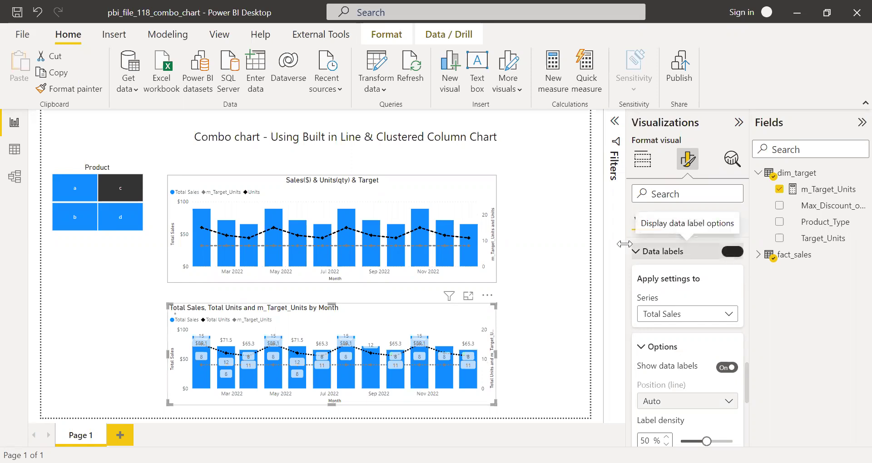
{"action": "left_click", "coordinate": [644, 252]}
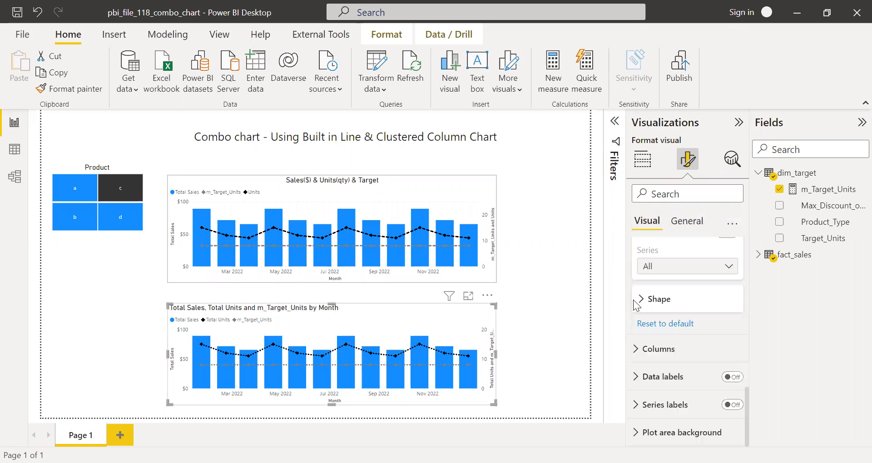
{"action": "left_click", "coordinate": [636, 359]}
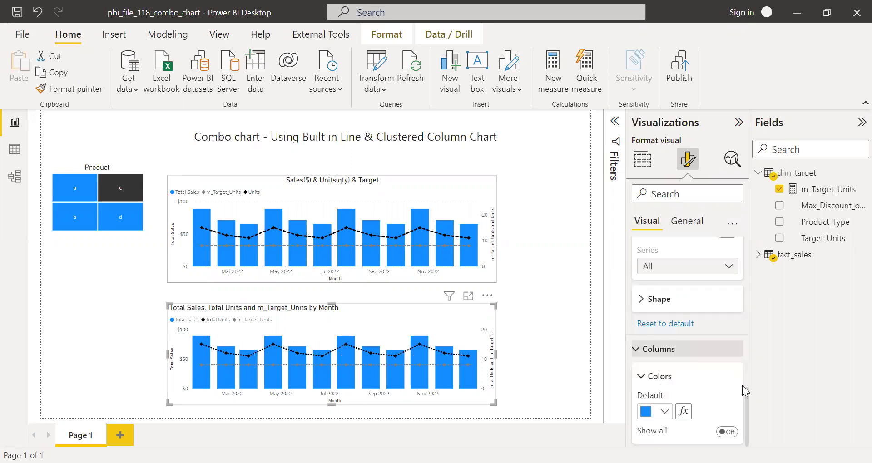
{"action": "scroll", "coordinate": [743, 386], "scroll_direction": "down", "scroll_amount": 1}
{"action": "left_click", "coordinate": [721, 342]}
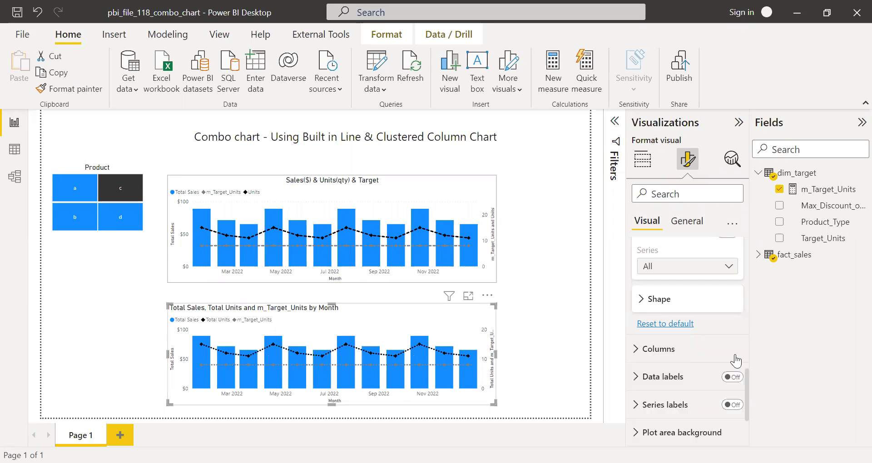
{"action": "scroll", "coordinate": [745, 400], "scroll_direction": "up", "scroll_amount": 1}
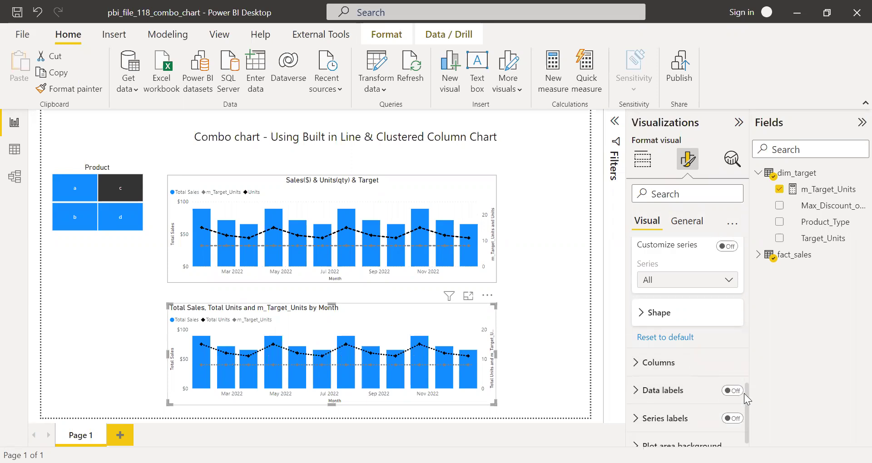
{"action": "scroll", "coordinate": [749, 241], "scroll_direction": "up", "scroll_amount": 10}
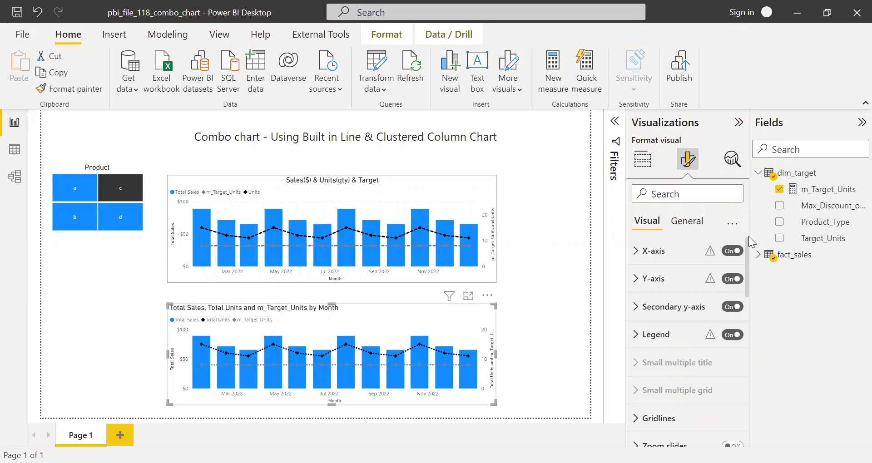
Under General > Title, replace the title text with 'Sales($) & Units(qty) & Target', correcting typos.
{"action": "left_click", "coordinate": [686, 221]}
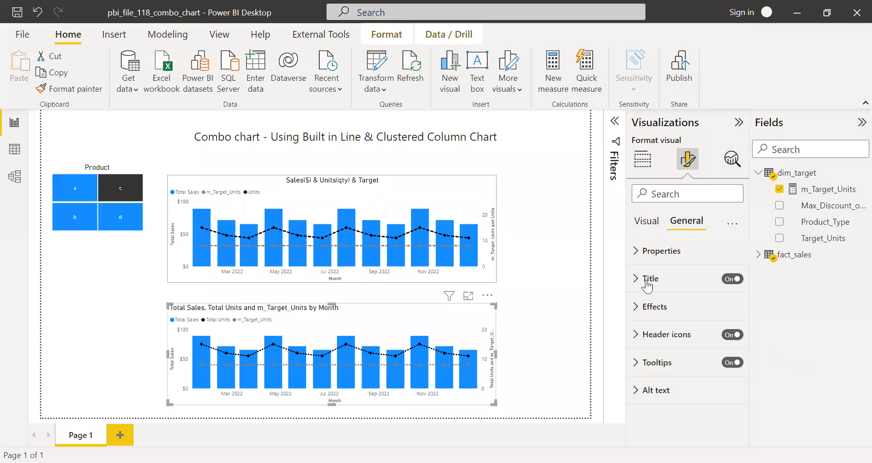
{"action": "left_click", "coordinate": [638, 281]}
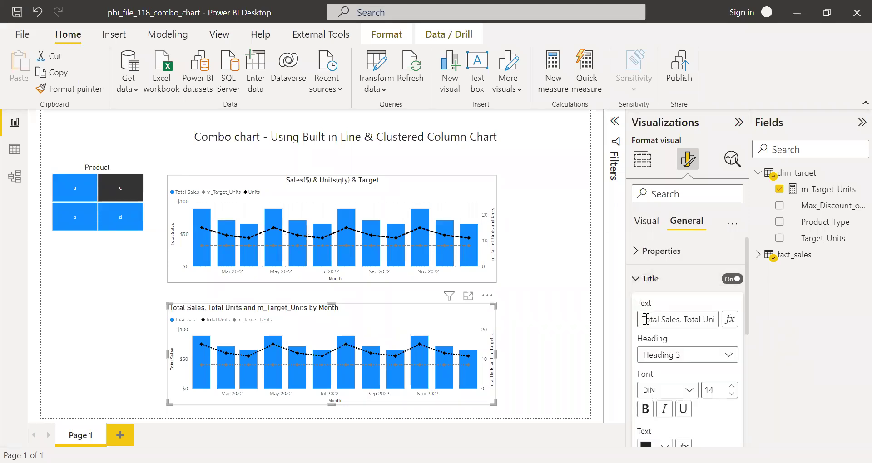
{"action": "key", "text": "Tab"}
{"action": "type", "text": "TS"}
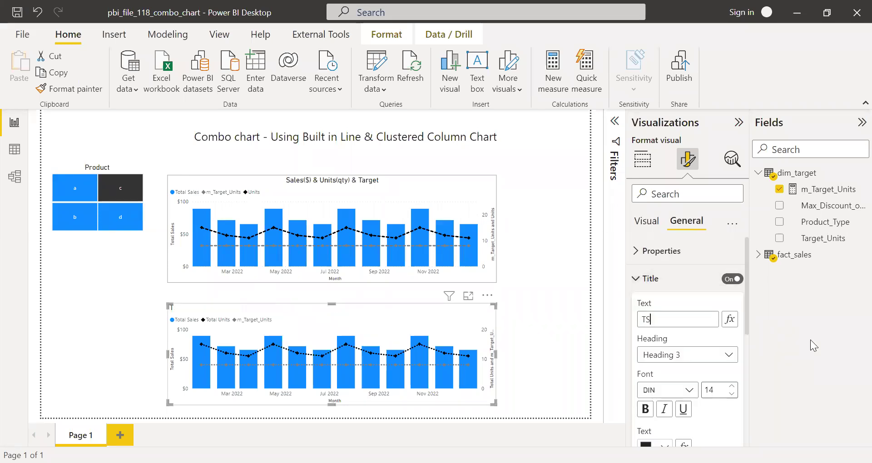
{"action": "key", "text": "BackSpace"}
{"action": "type", "text": "ales"}
{"action": "key", "text": "BackSpace"}
{"action": "key", "text": "BackSpace"}
{"action": "key", "text": "BackSpace"}
{"action": "key", "text": "BackSpace"}
{"action": "key", "text": "BackSpace"}
{"action": "type", "text": "Sae"}
{"action": "key", "text": "BackSpace"}
{"action": "type", "text": "les"}
{"action": "type", "text": ") & nits"}
{"action": "key", "text": "BackSpace"}
{"action": "key", "text": "BackSpace"}
{"action": "key", "text": "BackSpace"}
{"action": "key", "text": "BackSpace"}
{"action": "type", "text": "Units"}
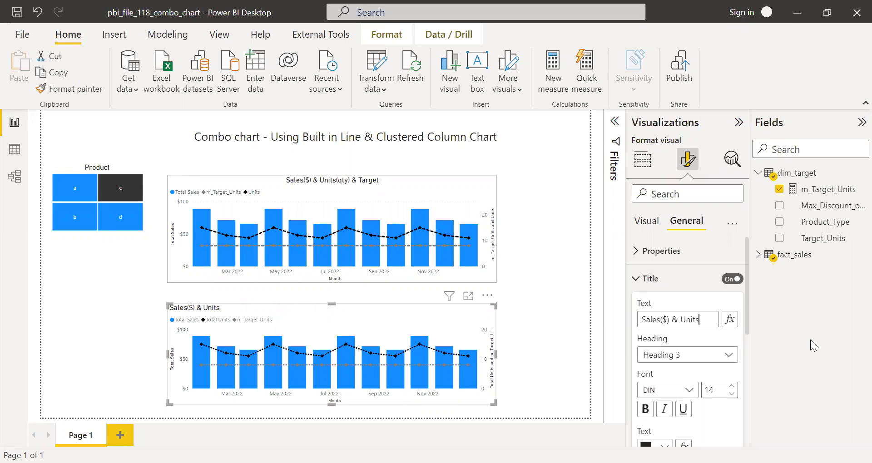
{"action": "type", "text": "(qty) & Targe"}
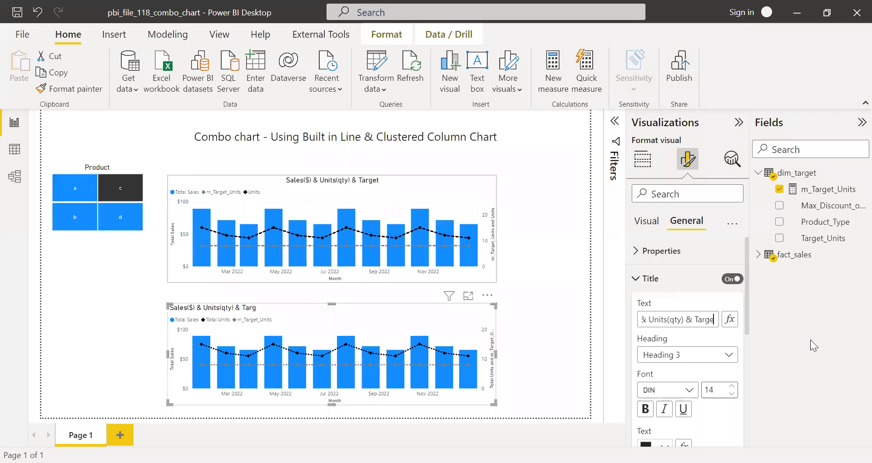
{"action": "type", "text": "et"}
{"action": "key", "text": "BackSpace"}
{"action": "key", "text": "BackSpace"}
{"action": "type", "text": "t"}
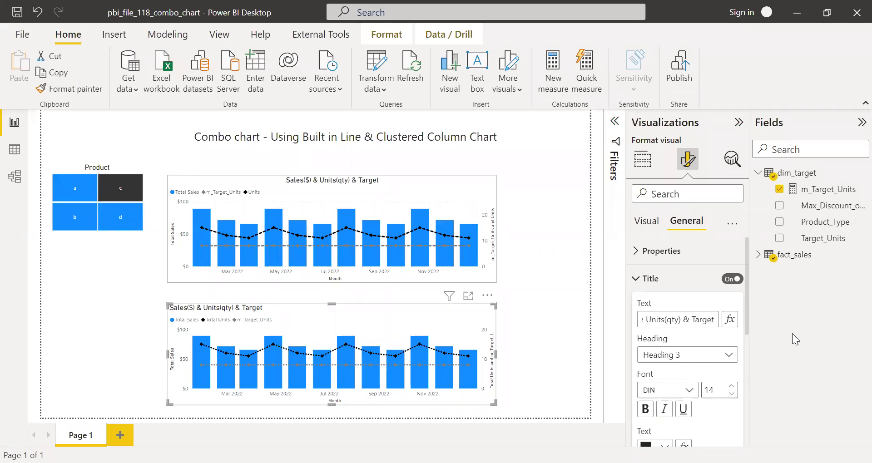
Set the title's horizontal alignment to Center and deselect the lower chart.
{"action": "left_click", "coordinate": [732, 336]}
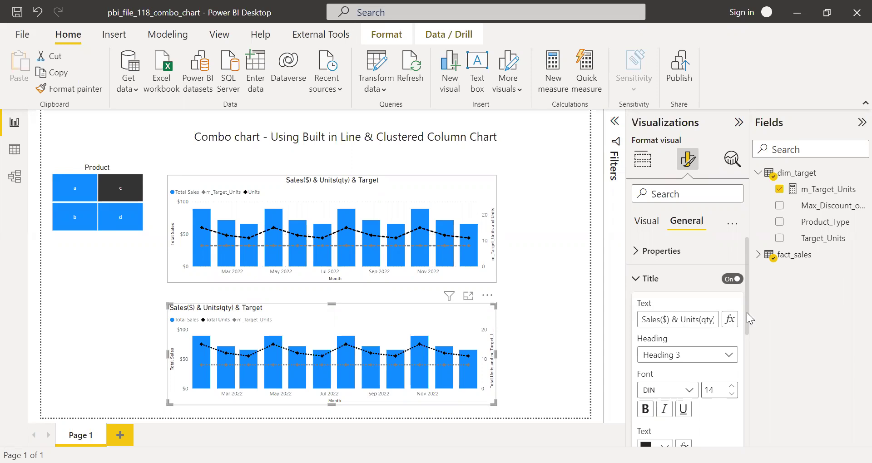
{"action": "scroll", "coordinate": [747, 320], "scroll_direction": "down", "scroll_amount": 1}
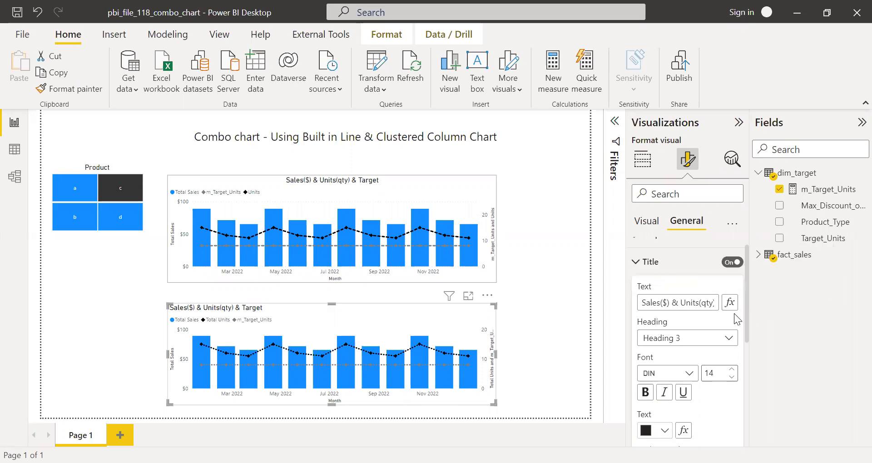
{"action": "scroll", "coordinate": [745, 354], "scroll_direction": "down", "scroll_amount": 4}
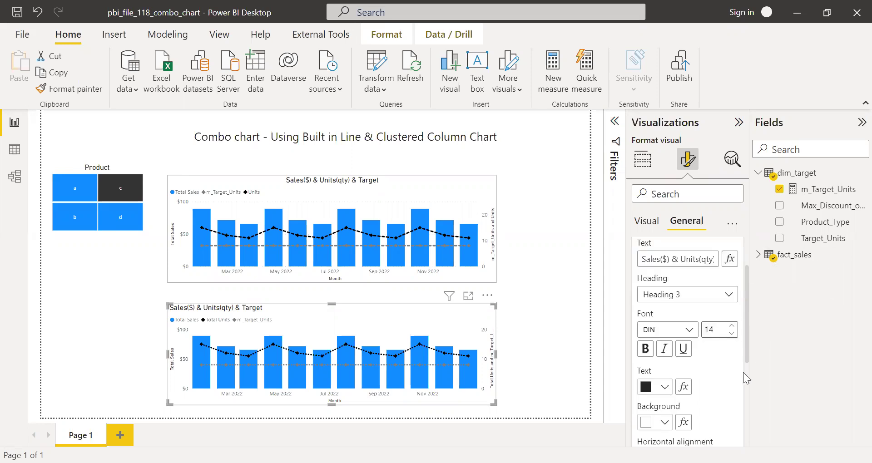
{"action": "left_click", "coordinate": [663, 411]}
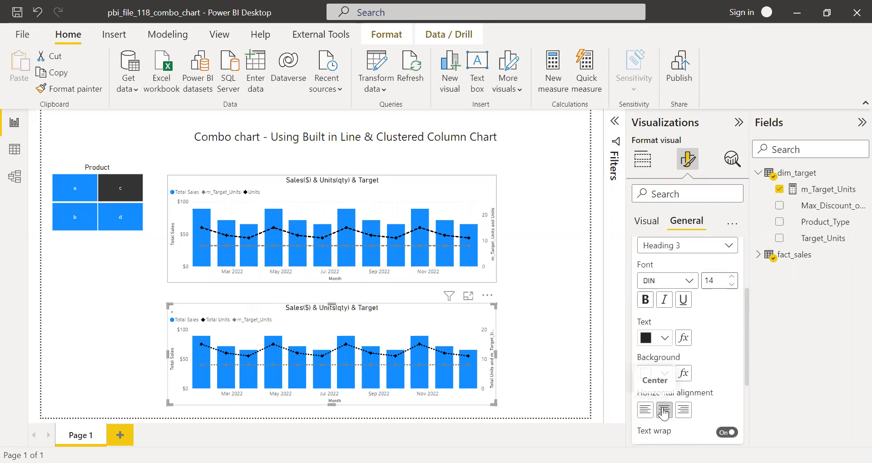
{"action": "left_click", "coordinate": [544, 301]}
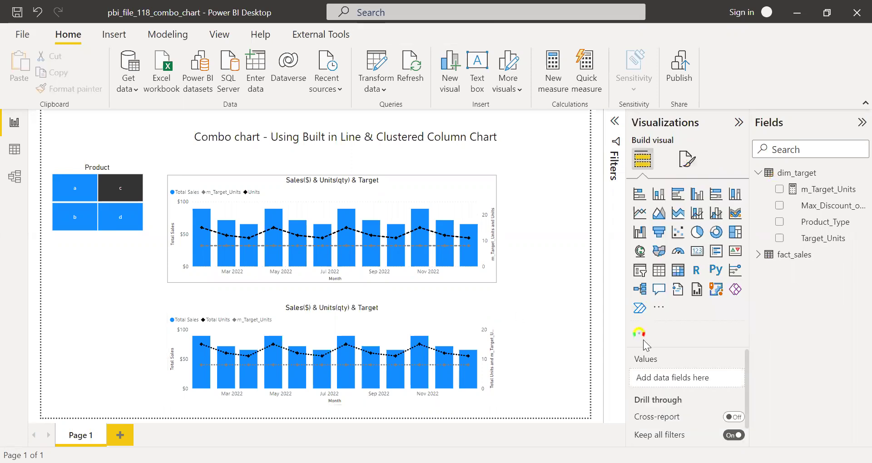
{"action": "left_click", "coordinate": [424, 312]}
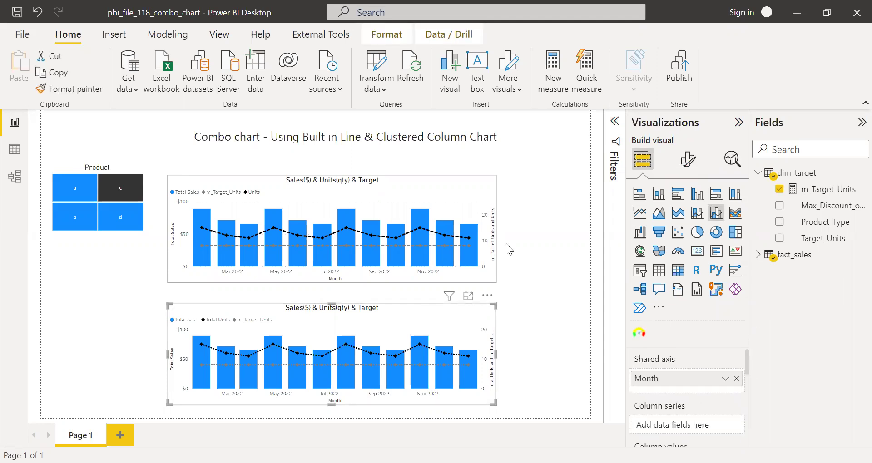
{"action": "left_click", "coordinate": [549, 194]}
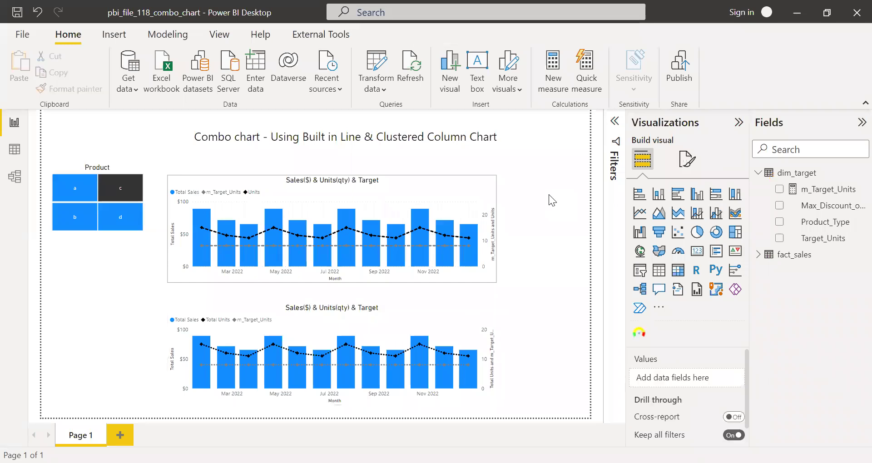